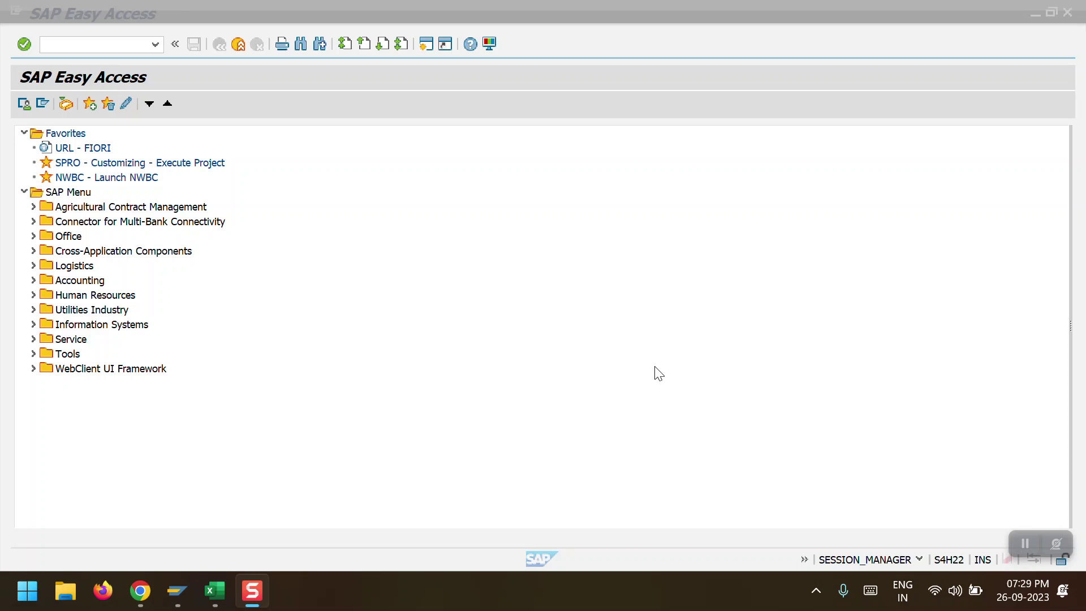
Step: Activate the SAP Easy Access window's command field
click(89, 46)
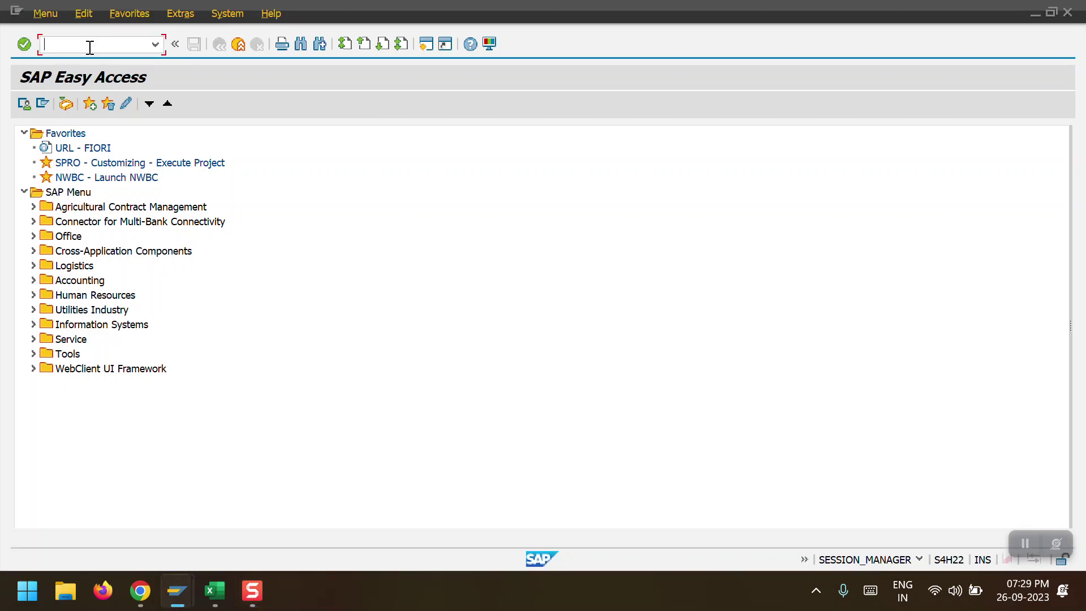
Step: Run FBL1N for vendor 300005's open items, with special G/L transactions selected
text(FBL1N)
key(Return)
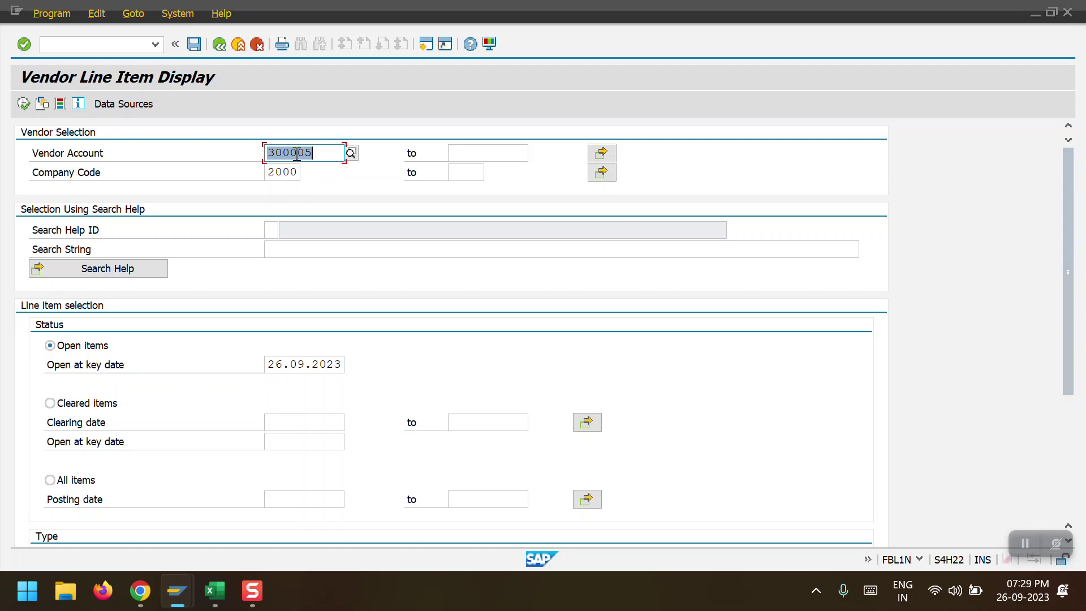
click(79, 349)
scroll(190, 393, down, 3)
click(96, 492)
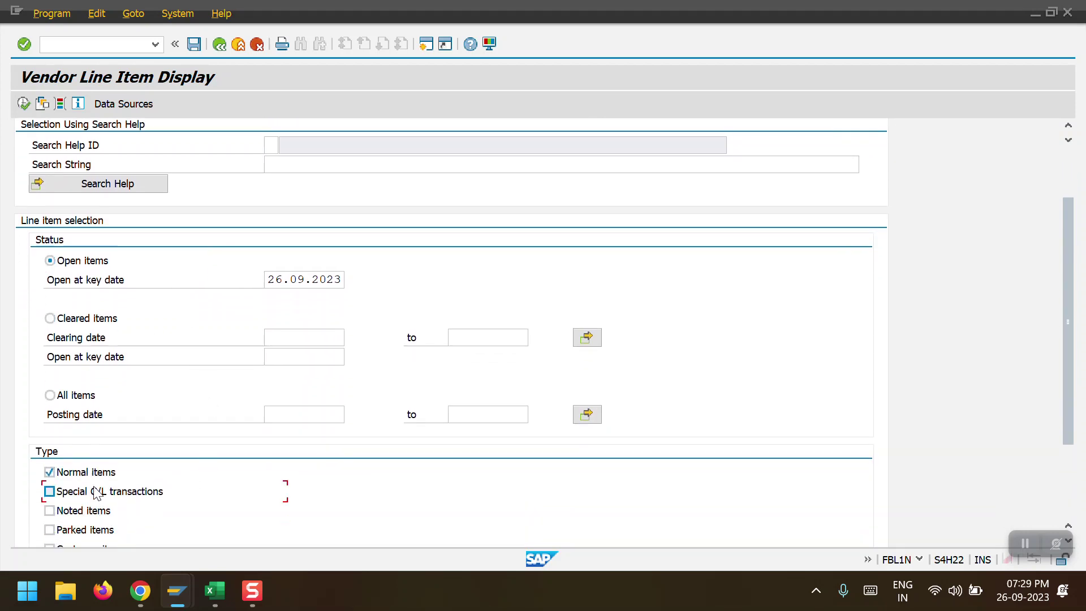
click(23, 104)
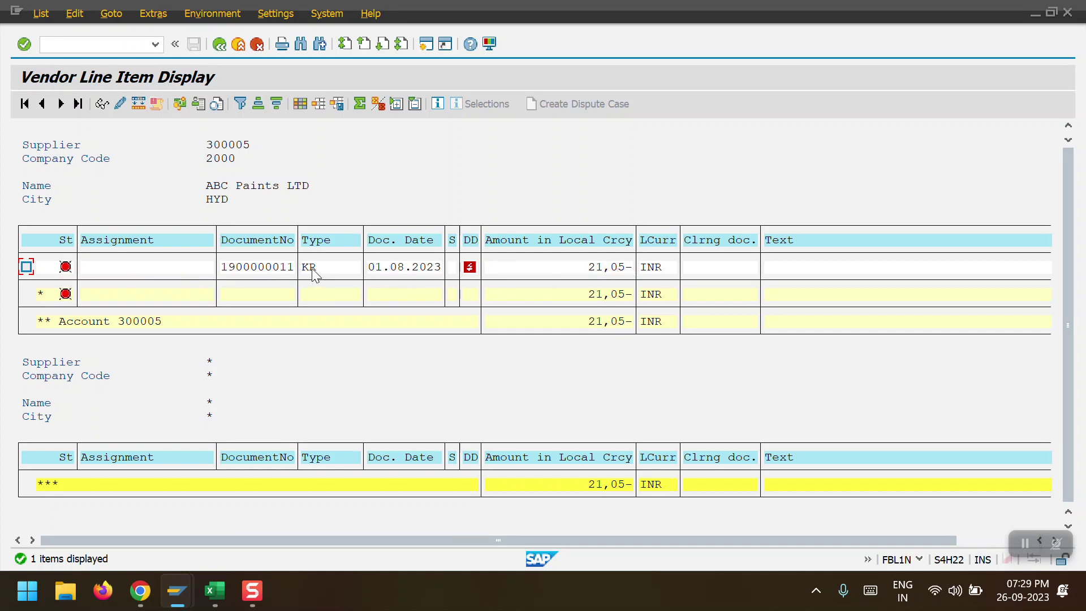
Step: Return to the FBL1N selection screen and include noted items
click(218, 45)
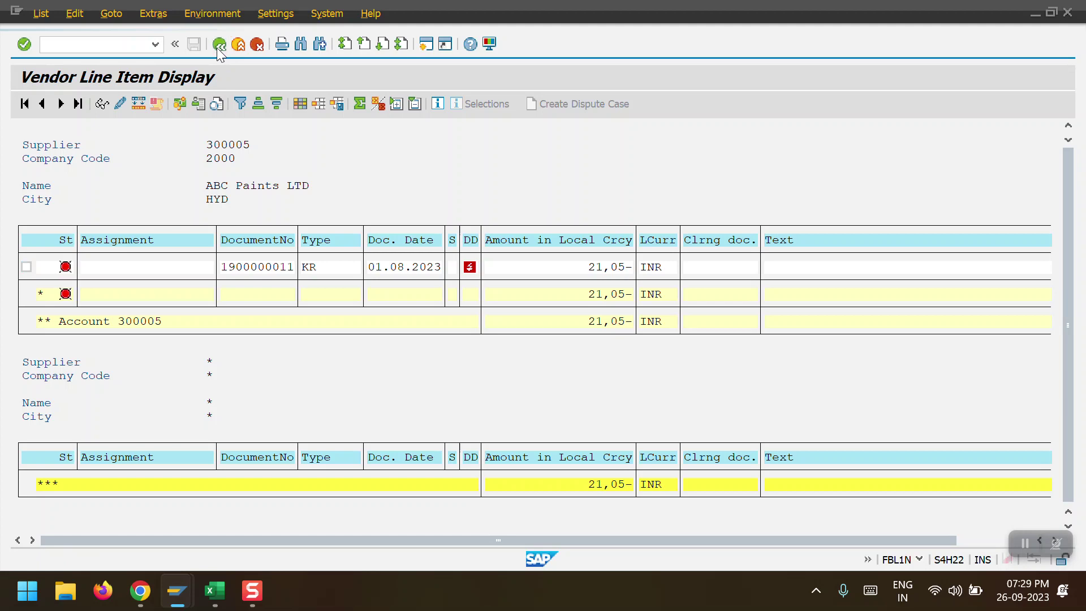
scroll(181, 298, down, 3)
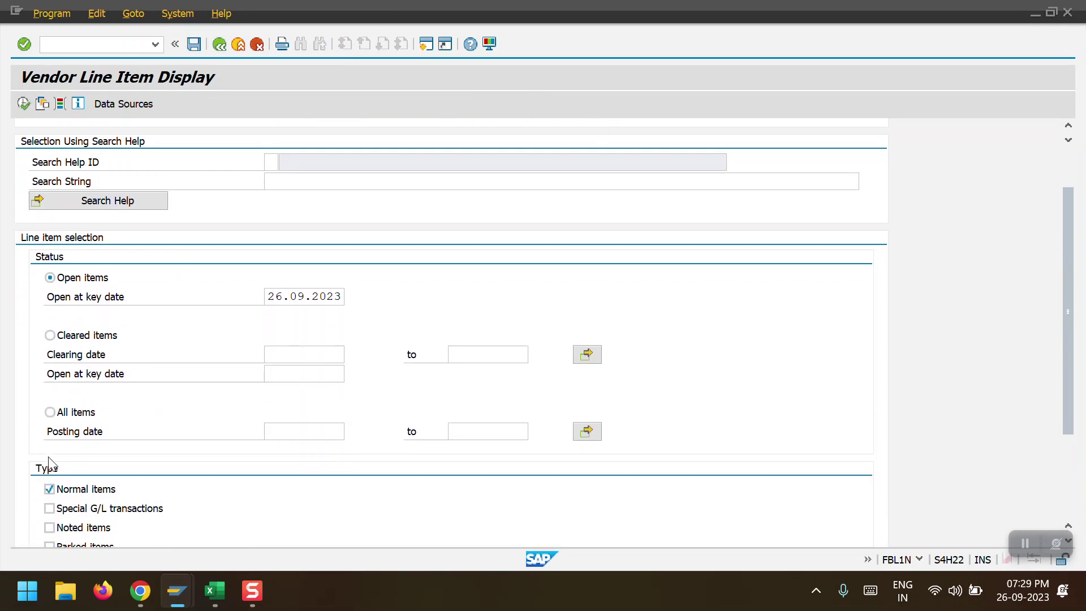
scroll(85, 487, down, 1)
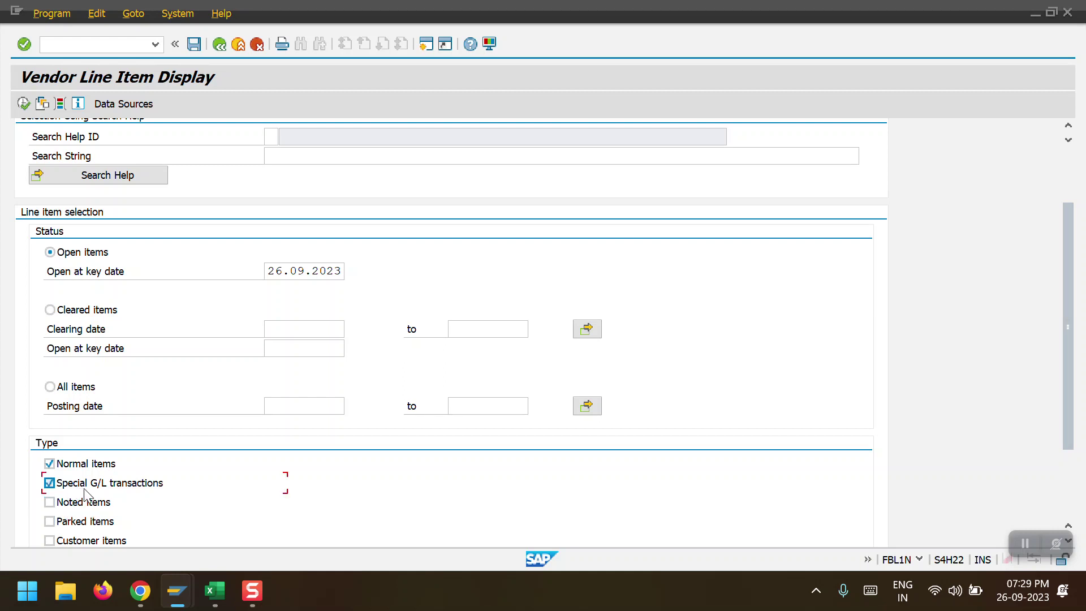
click(50, 502)
Step: Rerun the report with special G/L and noted items, then switch to the second FBL1N session
click(23, 103)
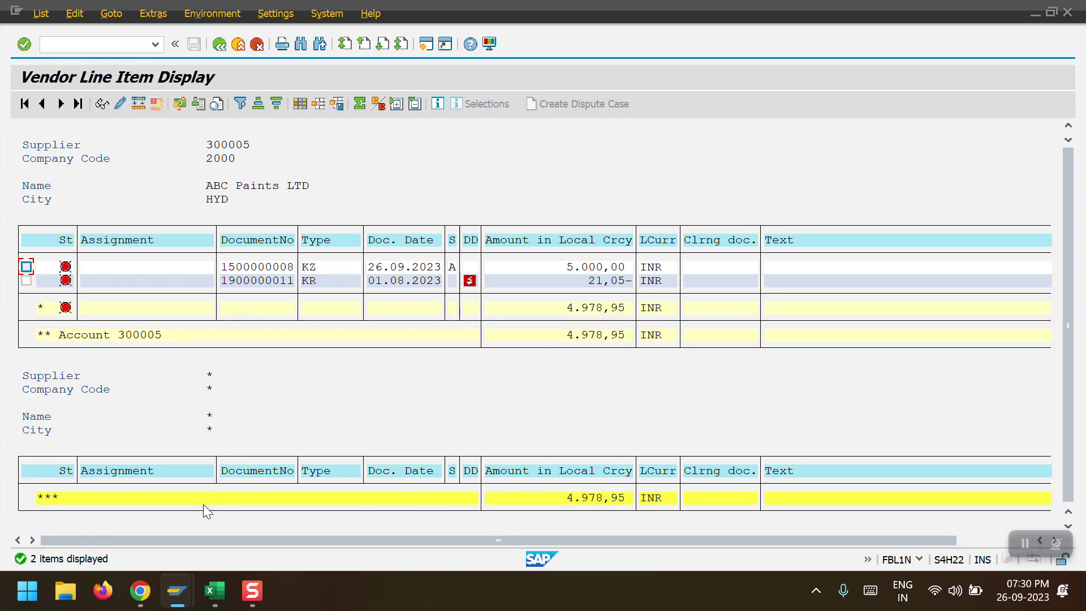
mouse_move(177, 596)
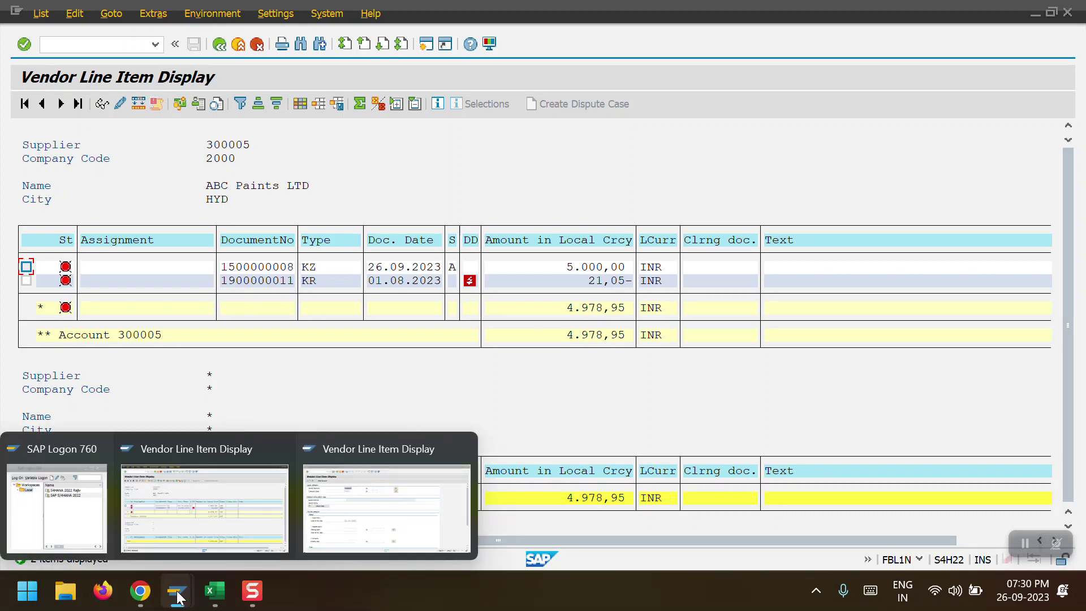
click(370, 505)
click(117, 49)
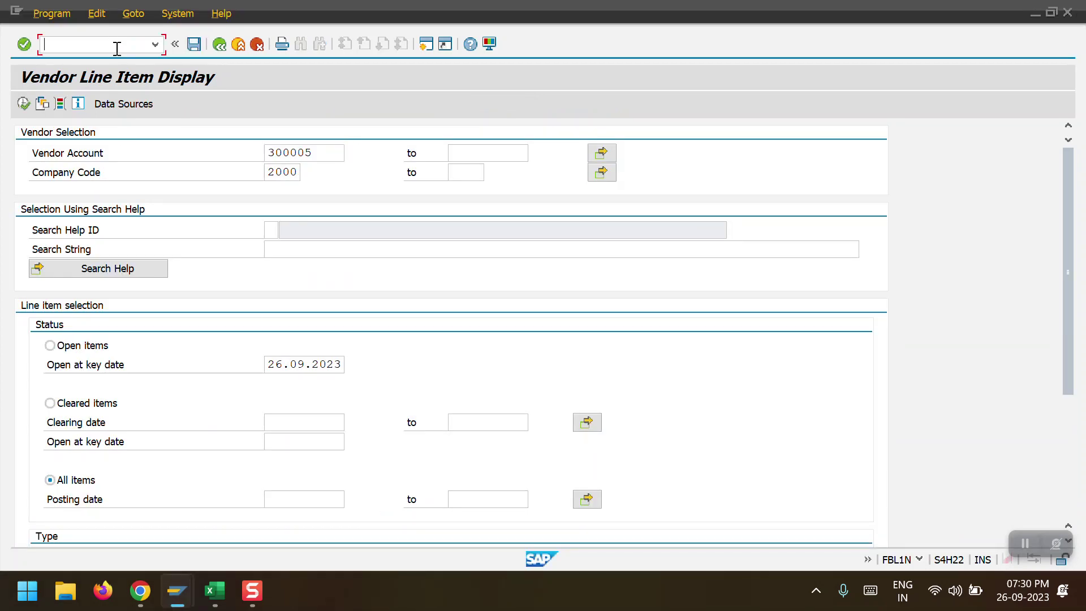
Step: Start F-47 with document date 26.09.2023
text(/NF-47)
key(Return)
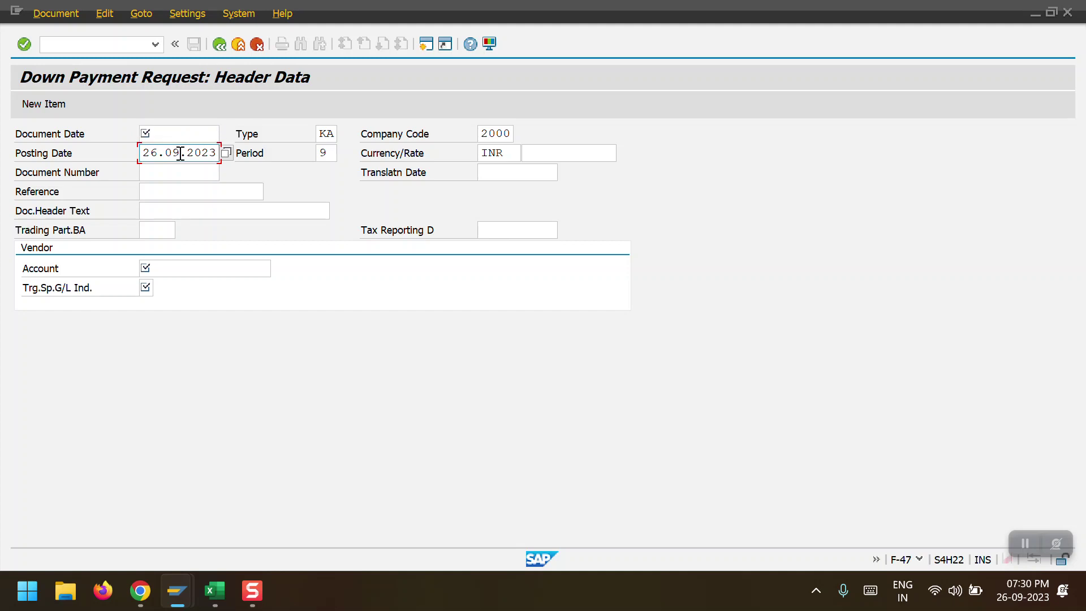
click(178, 136)
key(Down)
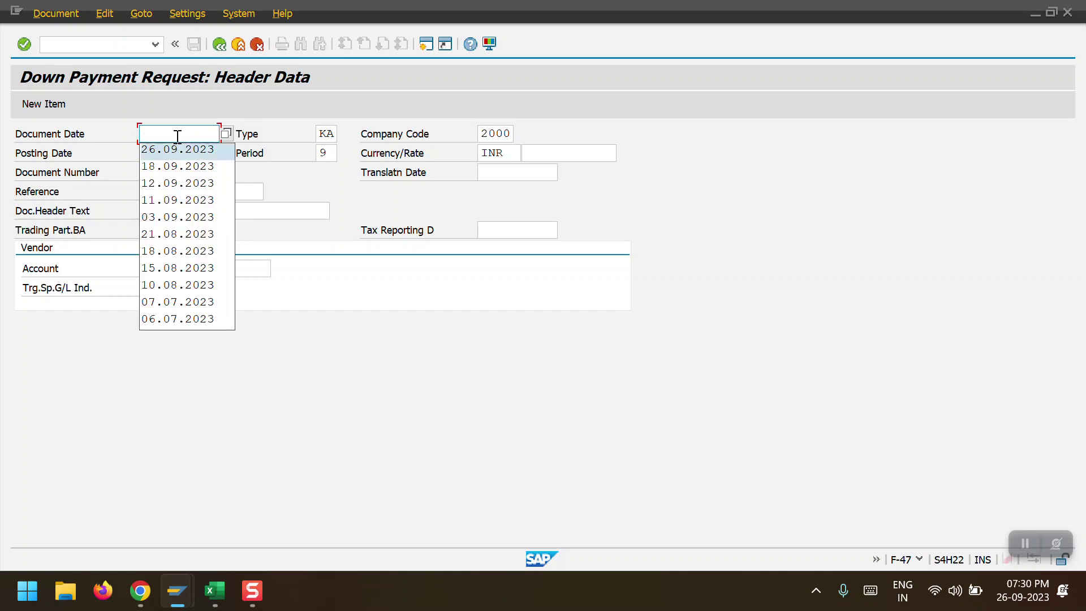
key(Return)
key(Tab)
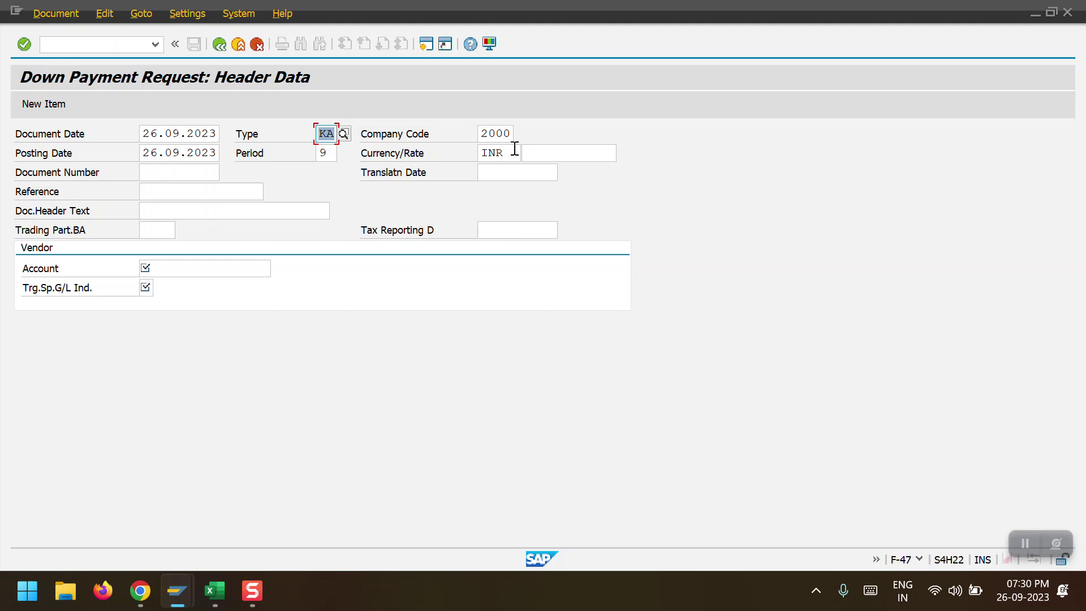
Step: Enter vendor 300005 and special G/L indicator A, then continue to the item screen
click(176, 273)
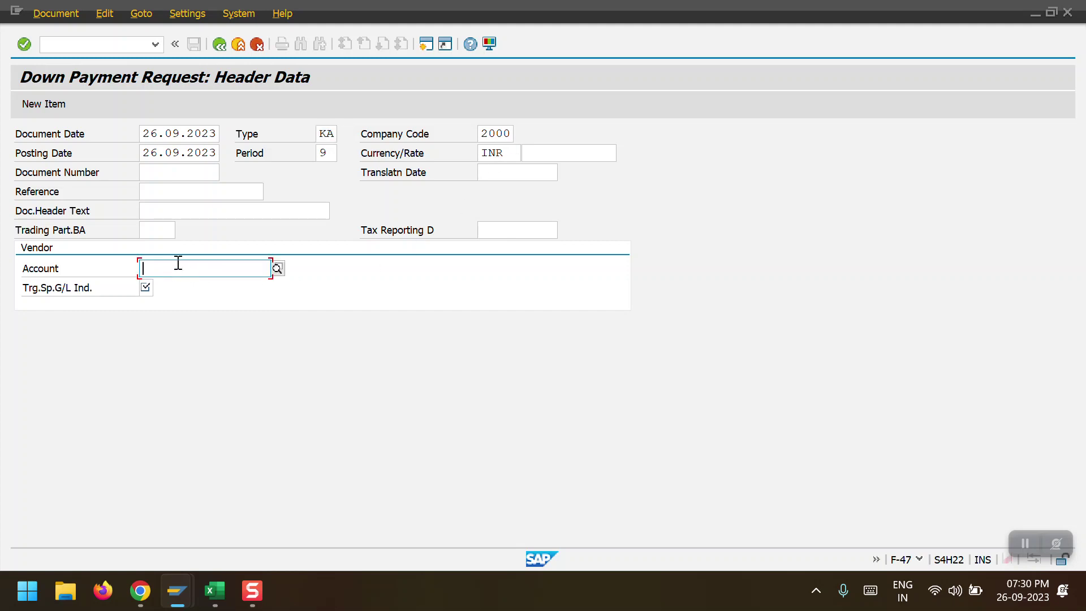
click(178, 263)
key(Down)
key(Return)
click(148, 288)
click(155, 302)
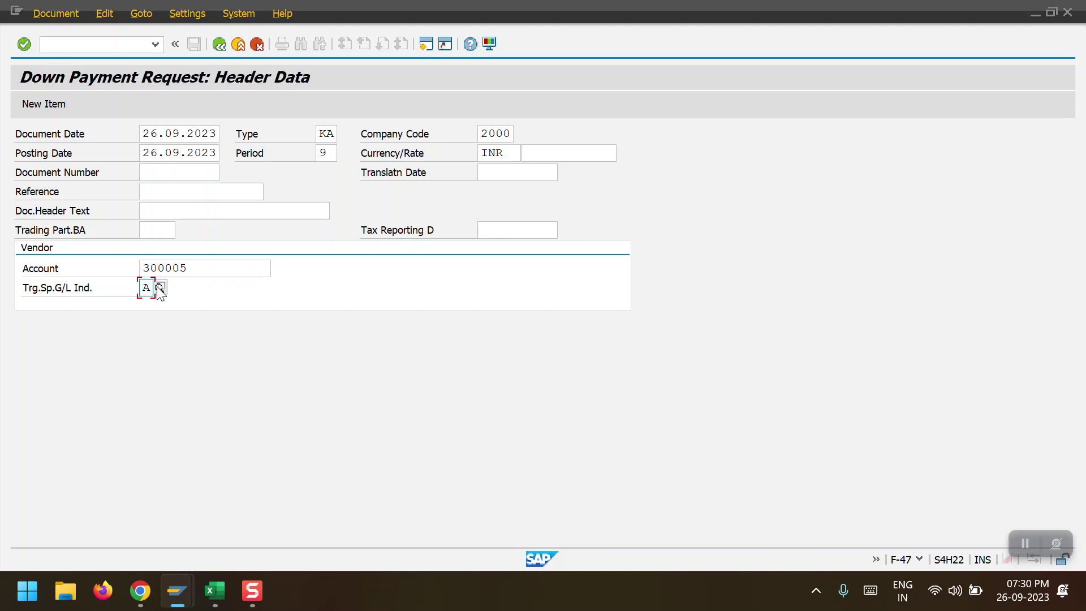
key(Return)
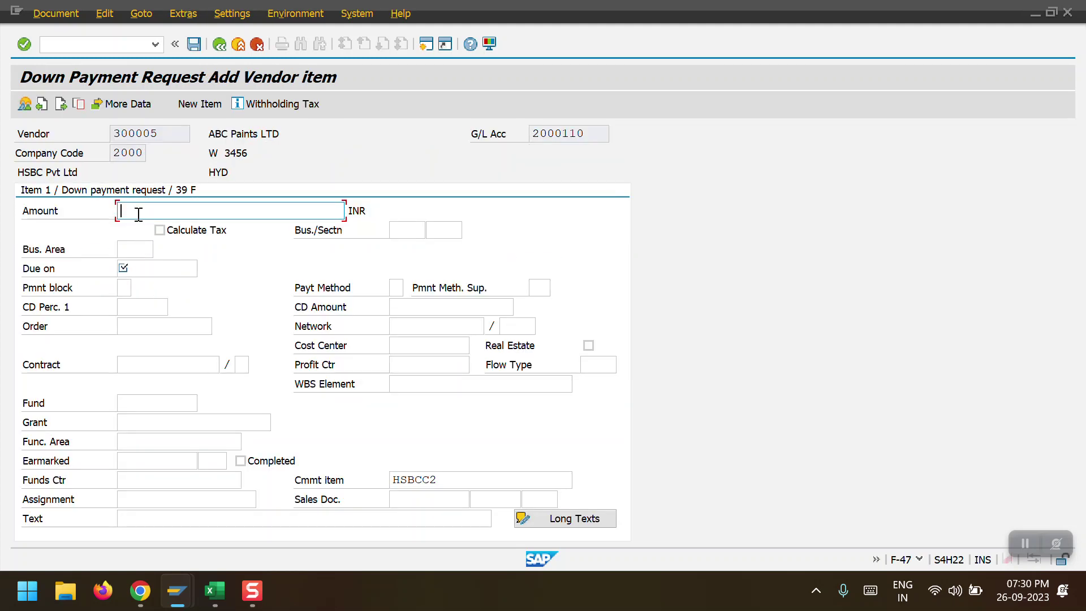
text(900)
click(146, 270)
click(145, 284)
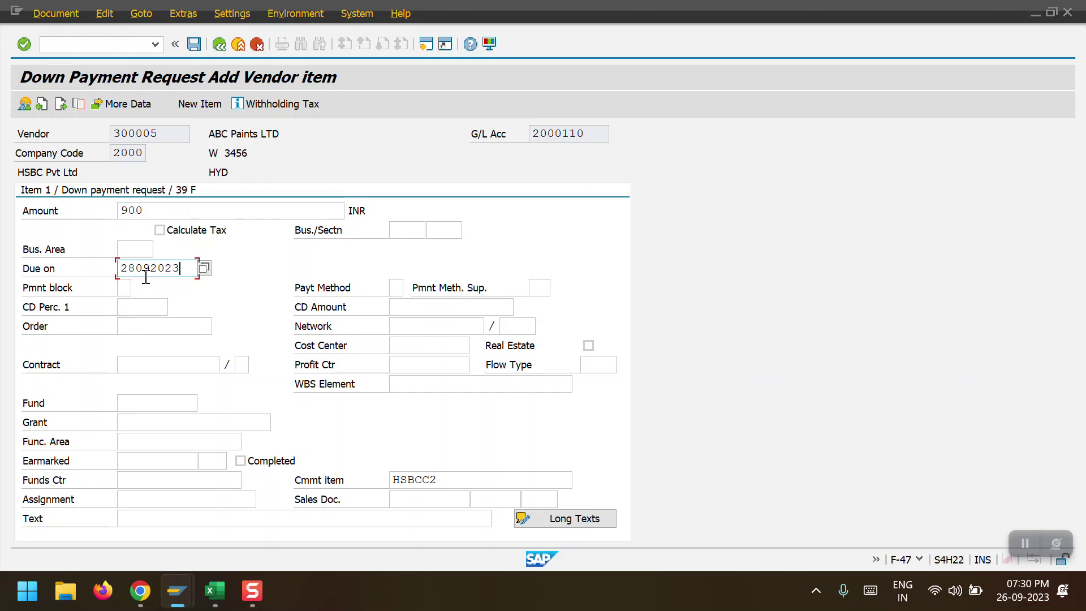
key(Return)
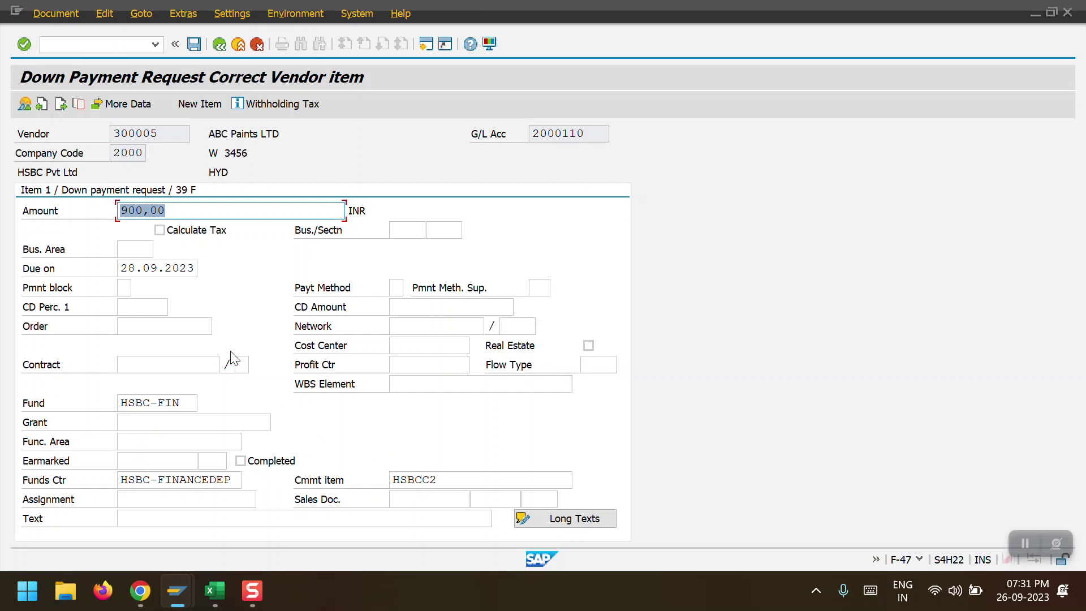
click(194, 45)
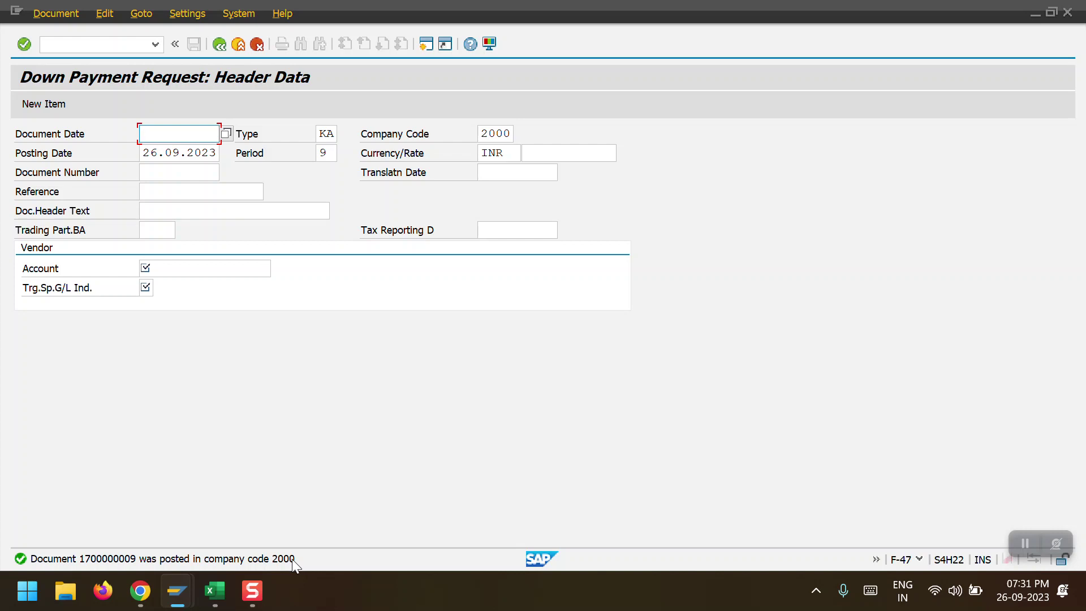
click(56, 12)
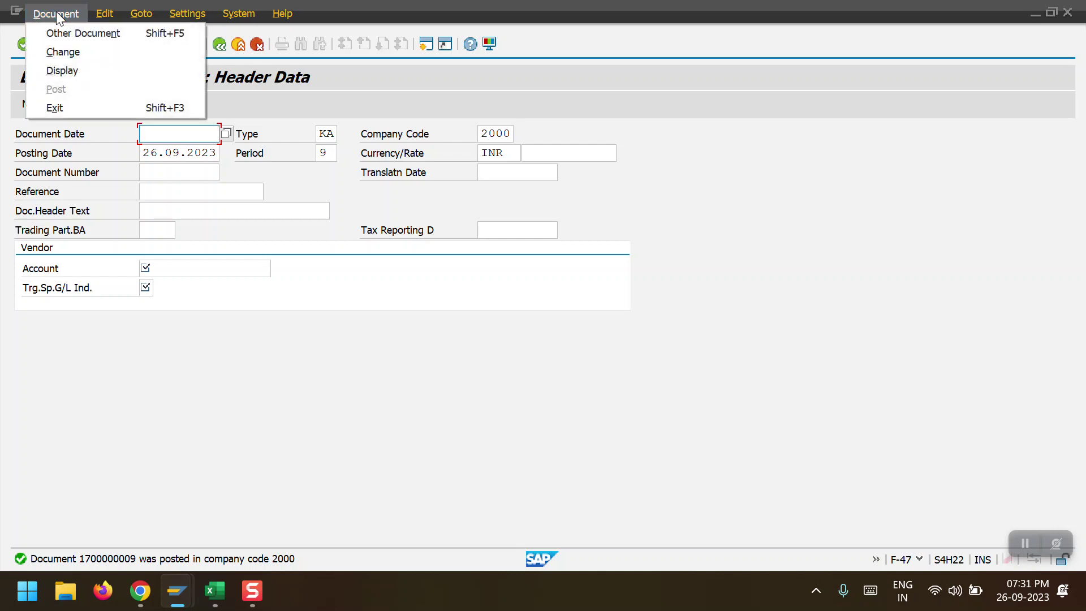
click(82, 69)
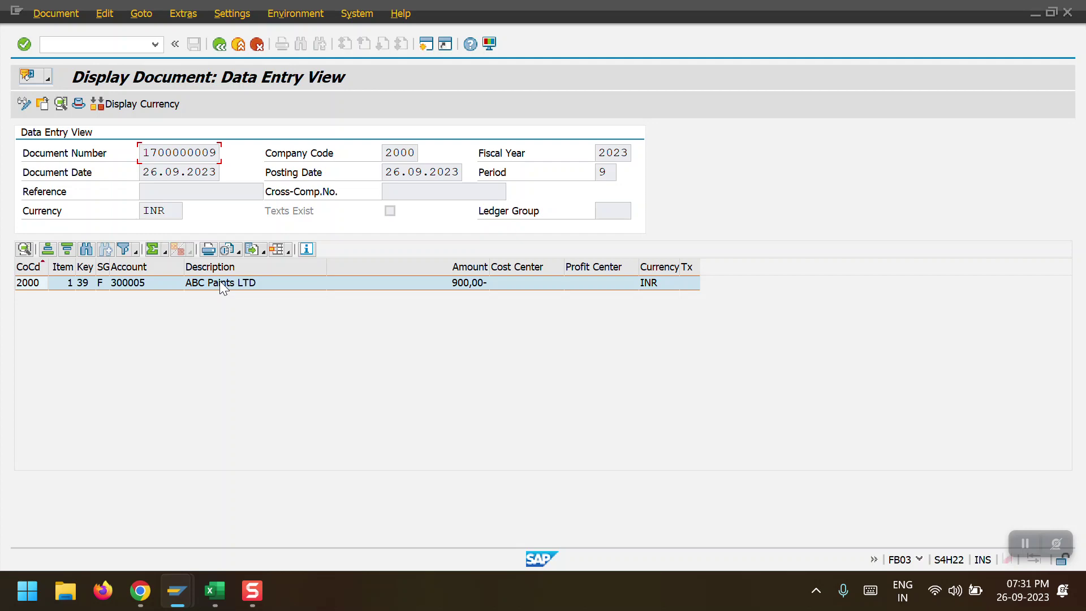
mouse_move(176, 590)
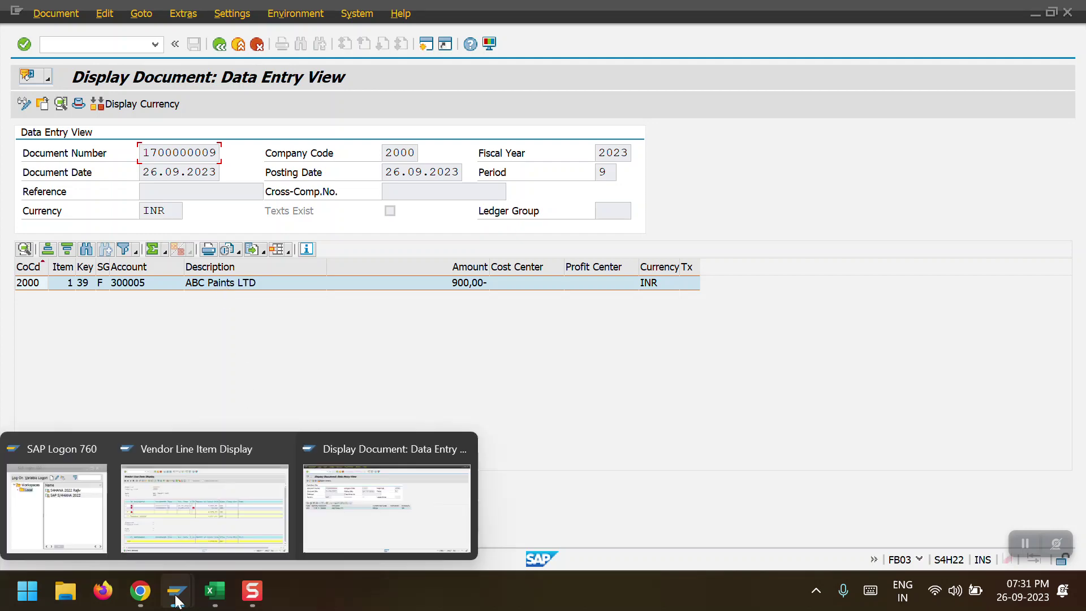
click(182, 513)
click(220, 45)
scroll(113, 429, down, 3)
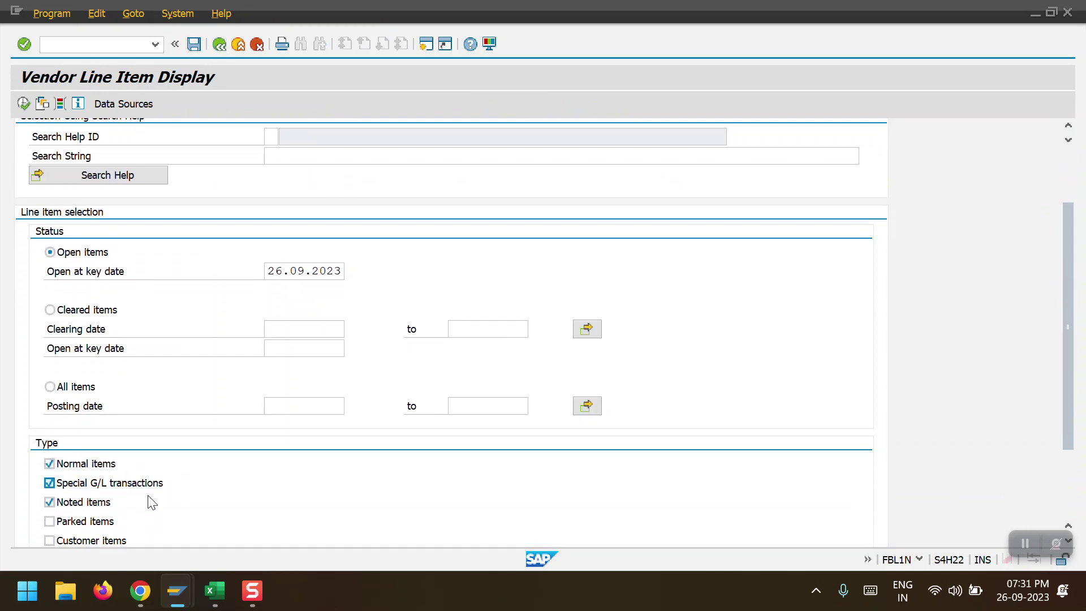
scroll(169, 411, up, 1)
scroll(168, 411, up, 2)
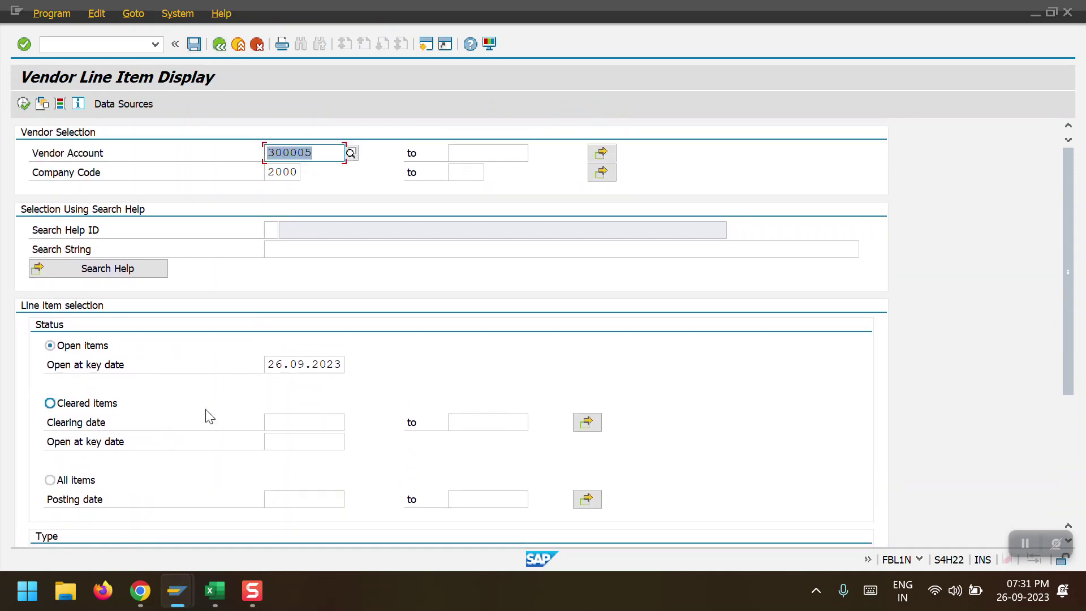
click(23, 104)
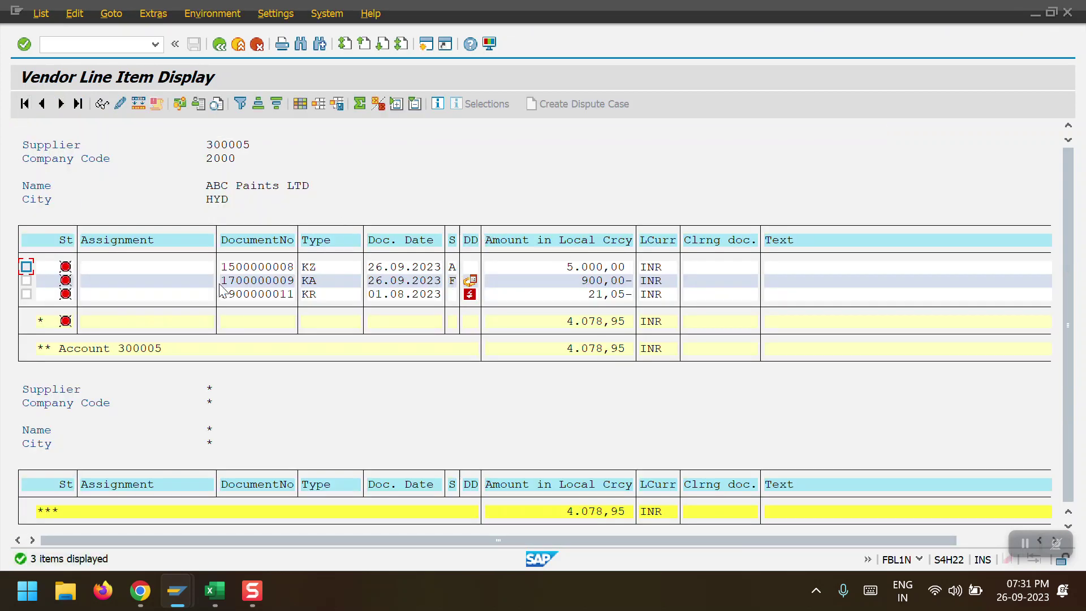
click(26, 281)
mouse_move(471, 284)
double_click(454, 281)
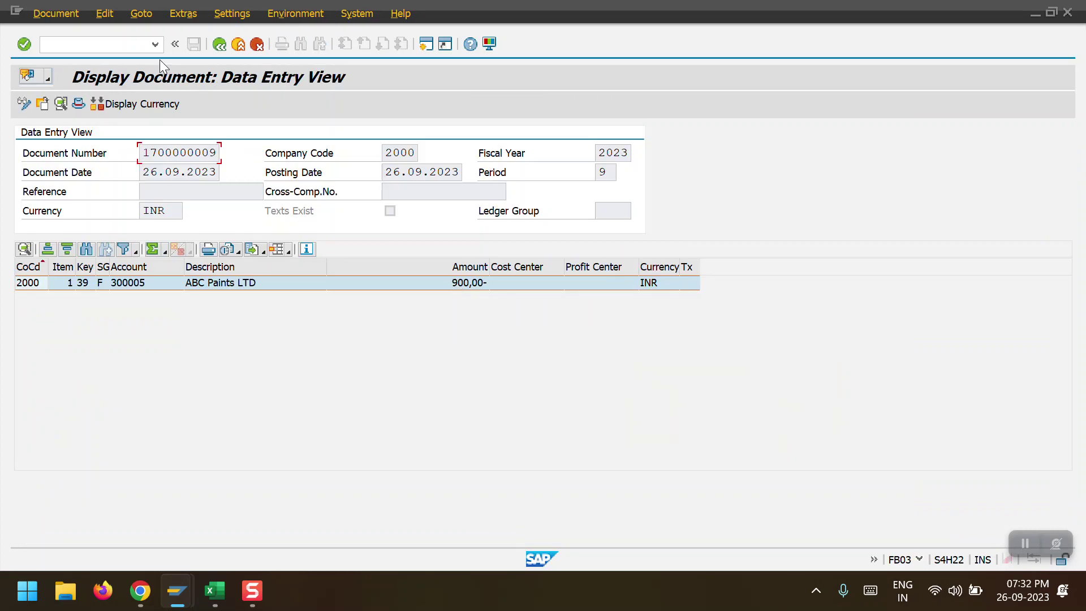
Step: Start the vendor down payment posting with document date 26.09.2023, vendor 300005, indicator A
click(107, 46)
text(/N)
text(FB03)
key(Return)
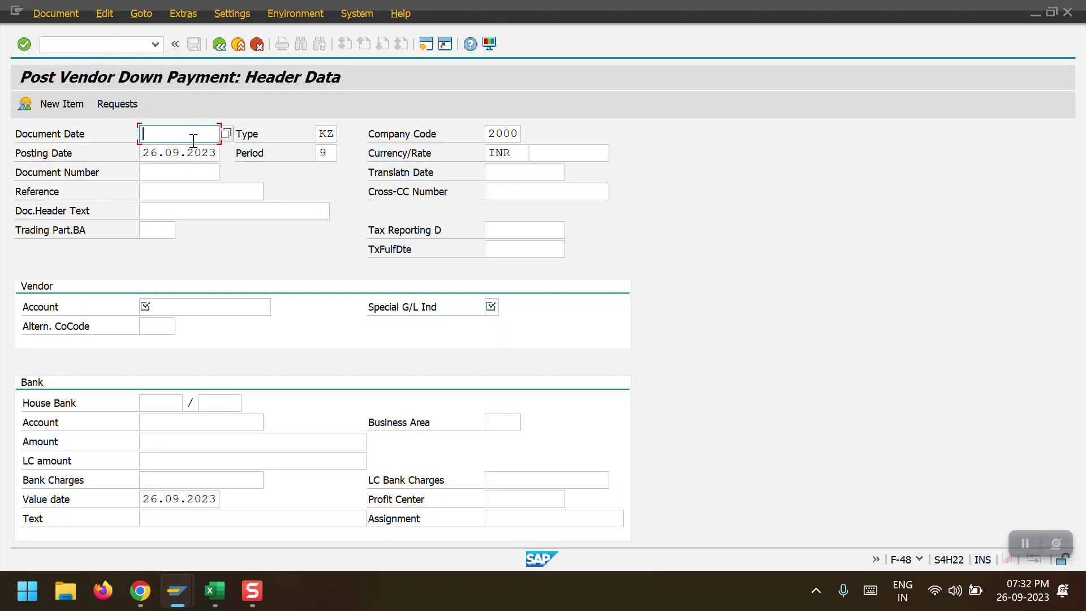
click(170, 138)
click(170, 148)
click(190, 308)
click(188, 321)
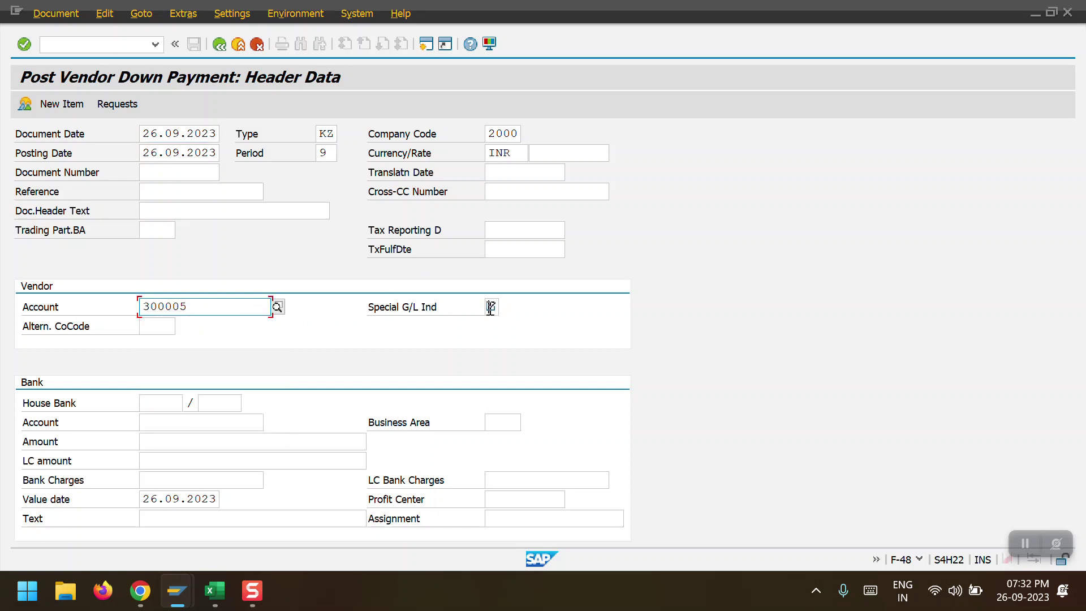
click(490, 307)
click(491, 320)
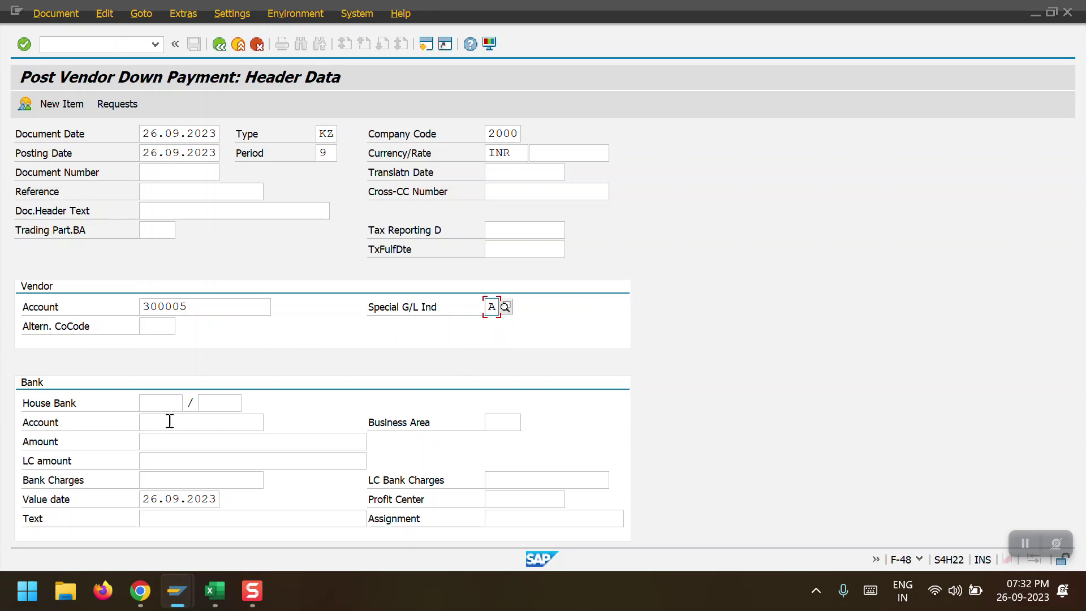
Step: Enter house bank AXIS/34567, bank account 1000003 and amount 900
click(159, 405)
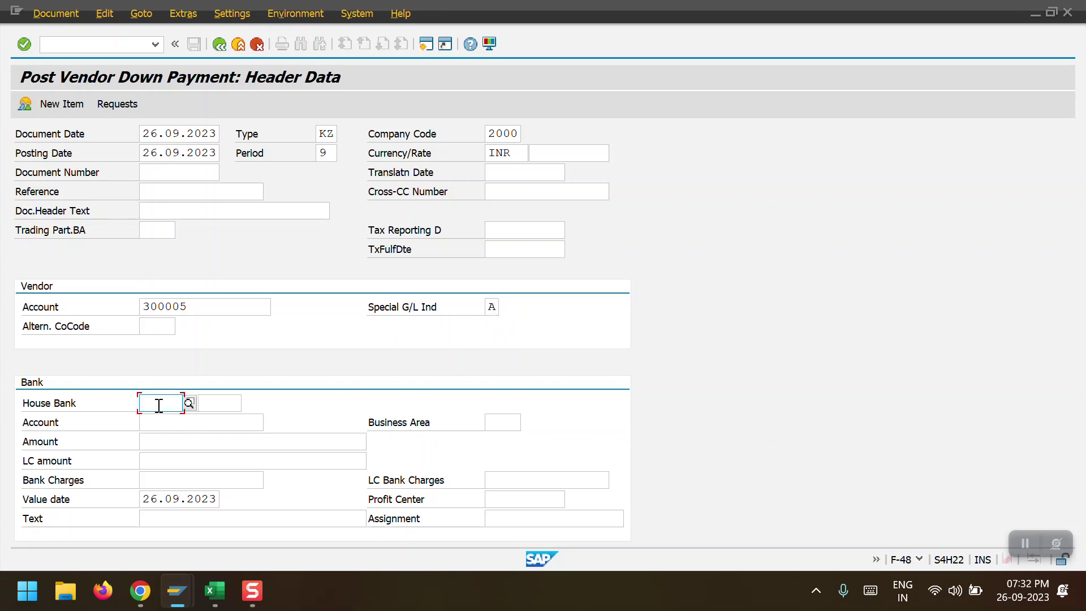
text(AXIS)
key(Tab)
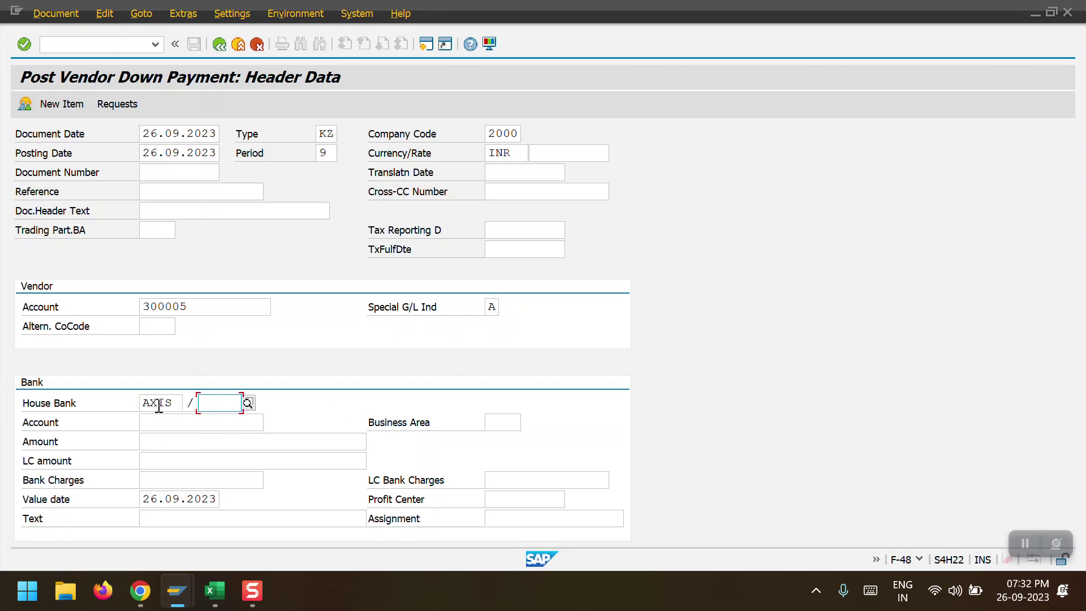
text(34567)
click(163, 421)
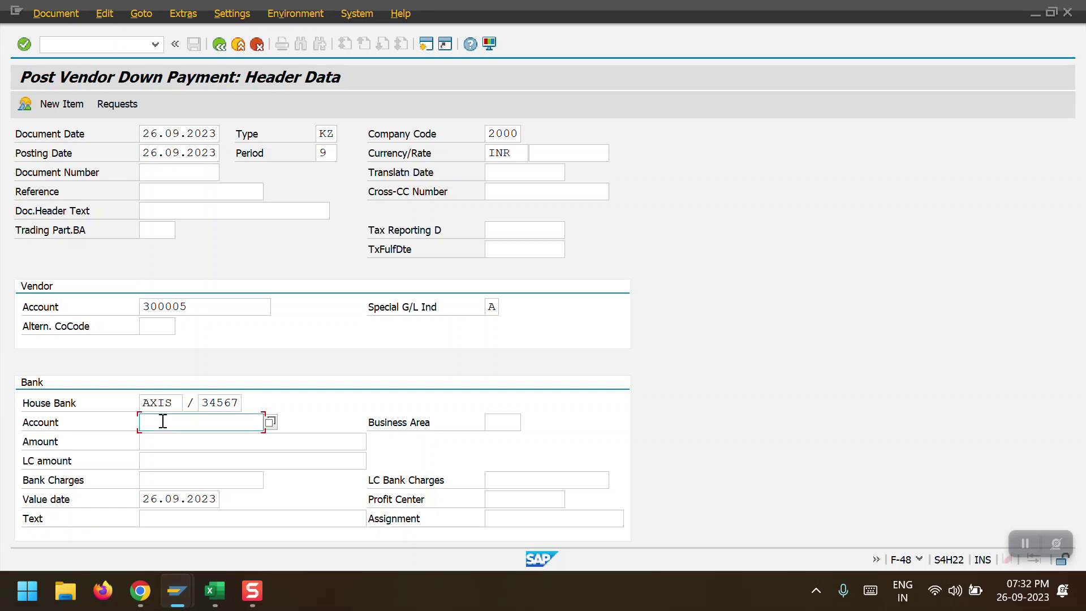
text(1000003)
click(148, 445)
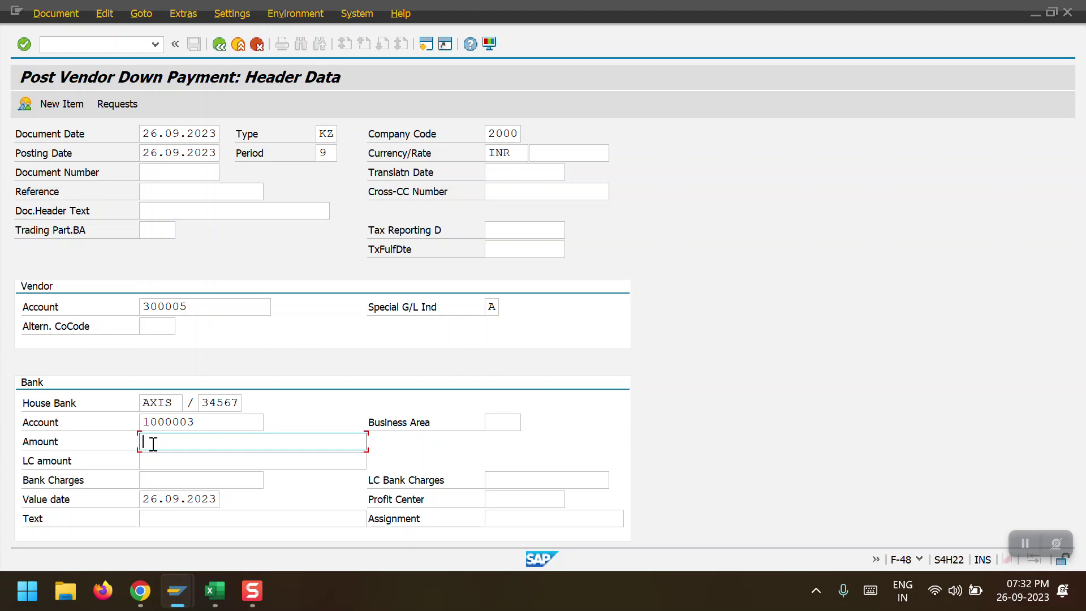
text(1)
click(158, 457)
key(BackSpace)
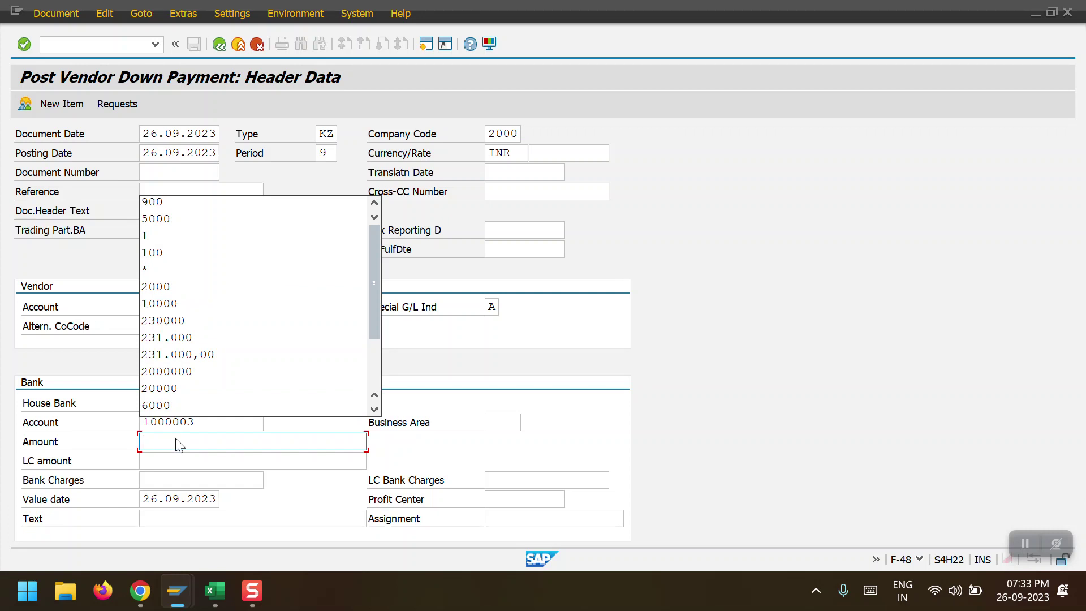
text(900)
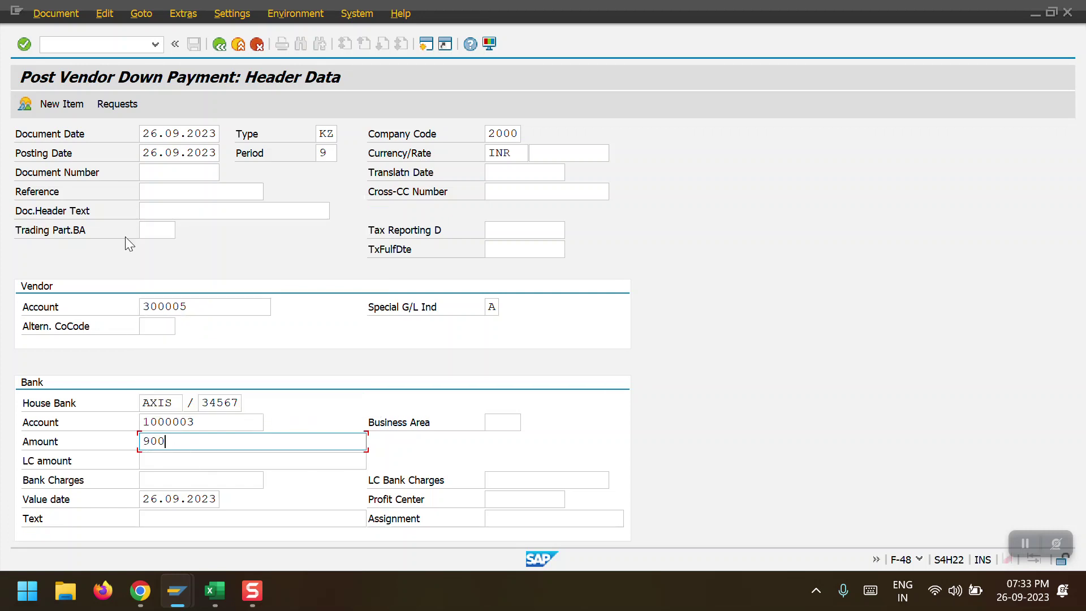
click(116, 104)
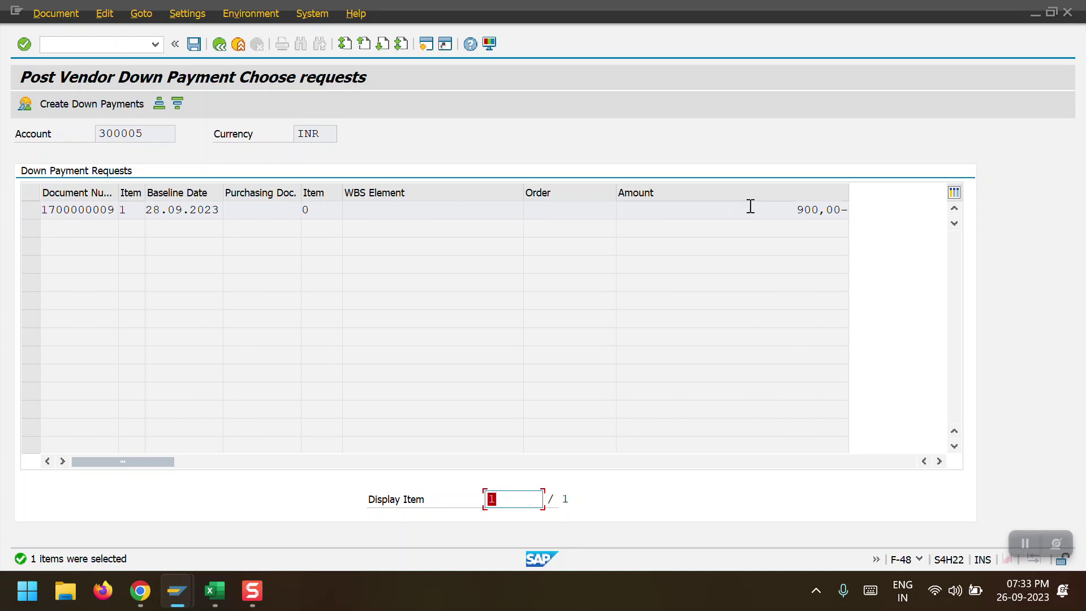
click(31, 209)
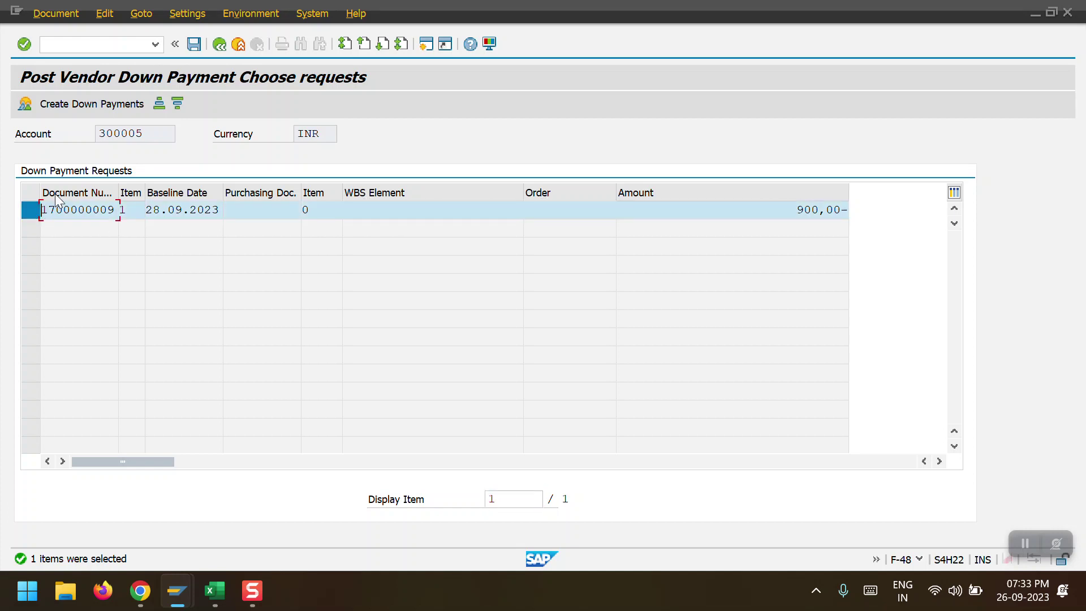
click(194, 45)
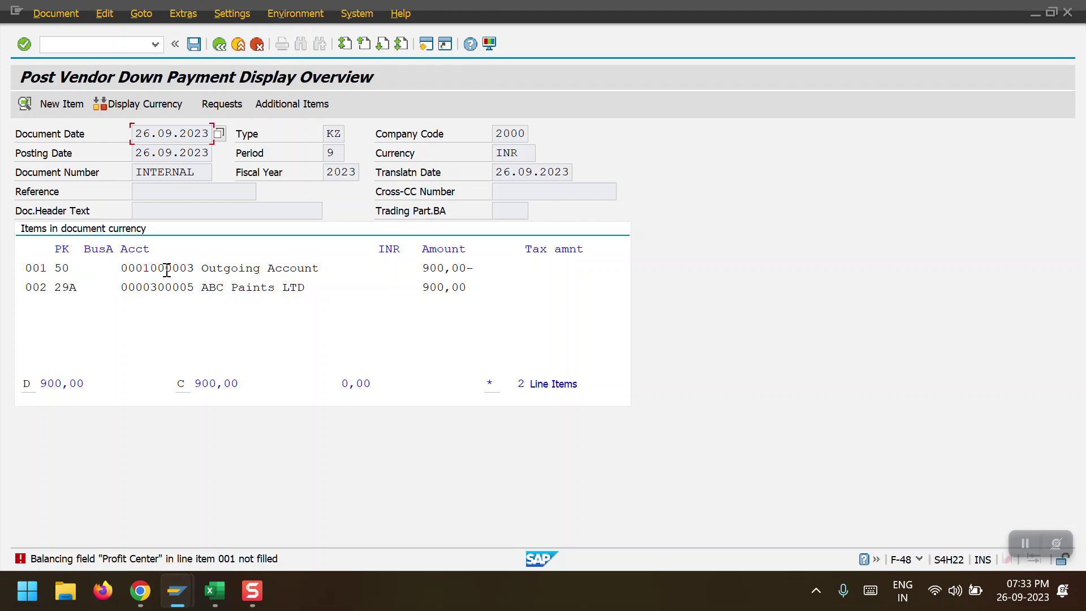
Step: Dismiss the error and enter reference 'Verdor down paym' in the document header
key(Return)
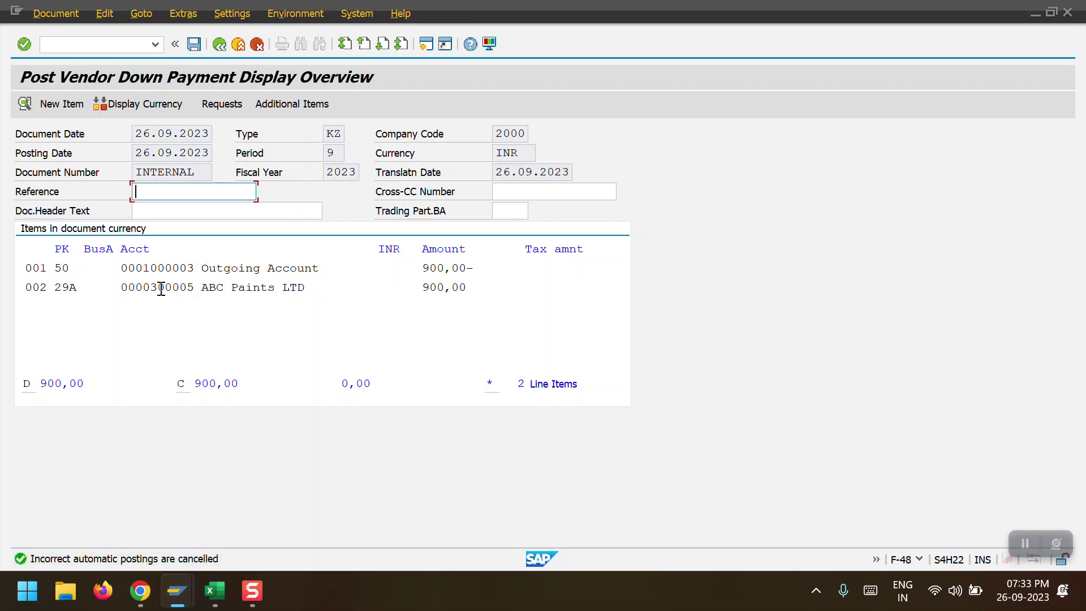
click(155, 208)
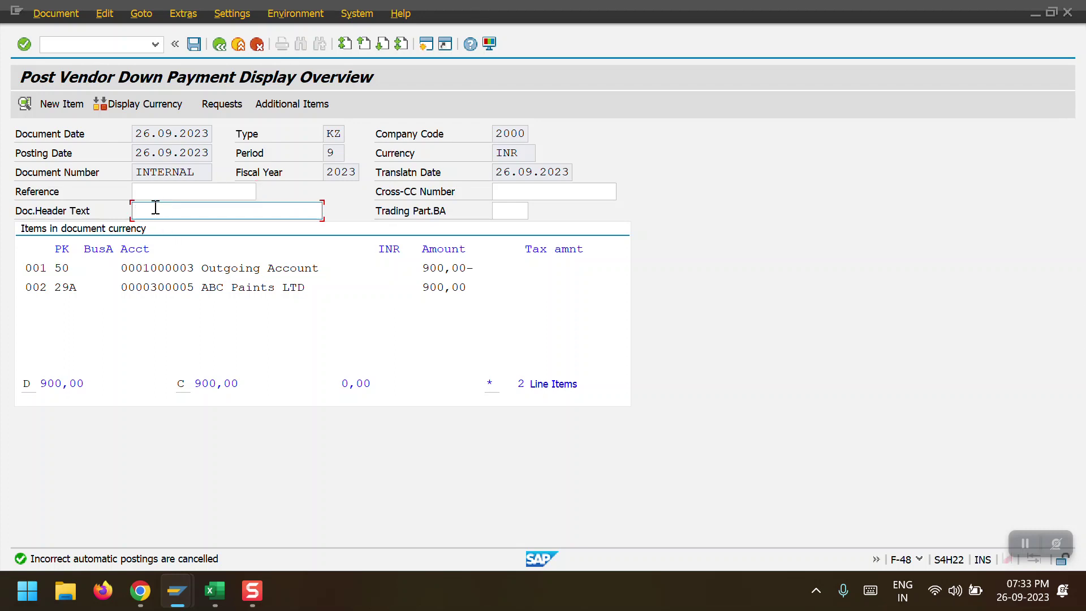
click(154, 195)
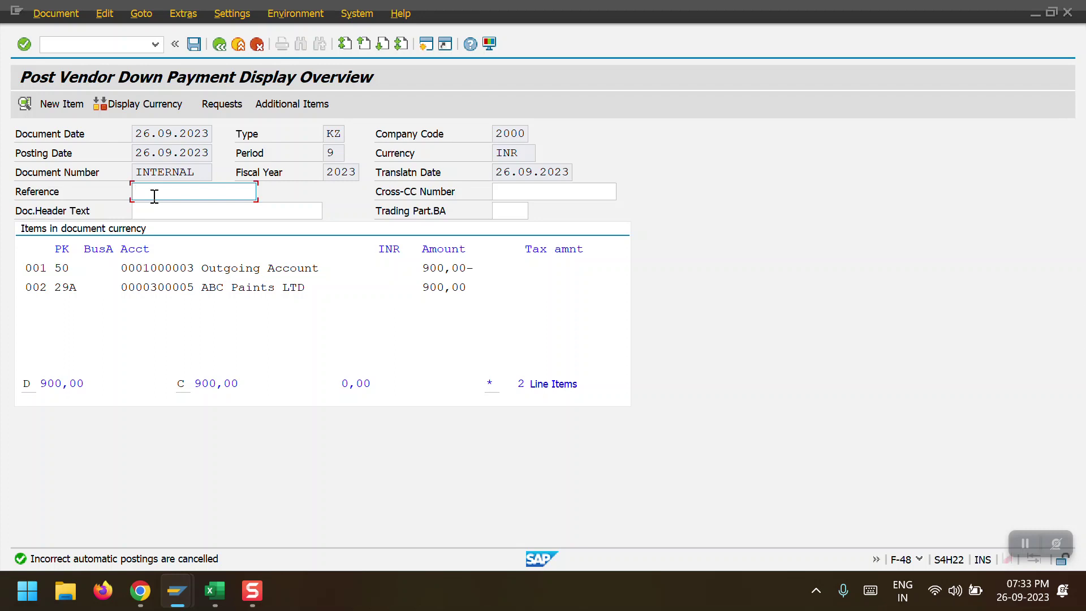
text(Verd)
text(or do)
text(wn paym)
key(Return)
Step: Enter profit center 5000 on bank line item 001, then go back to the balanced overview
click(172, 269)
double_click(172, 269)
click(560, 385)
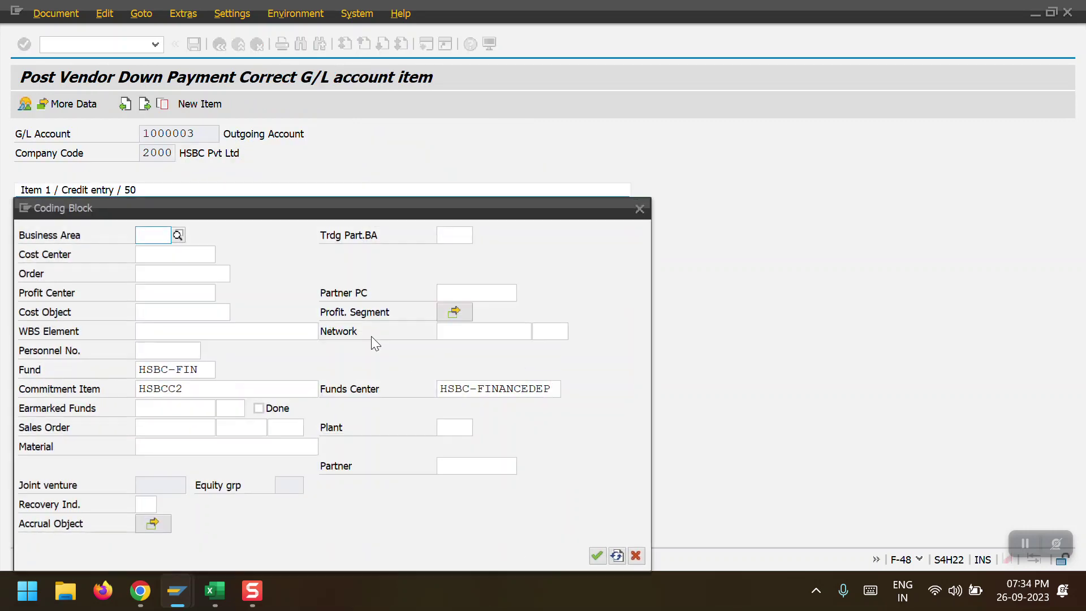
click(145, 292)
text(5000)
key(Return)
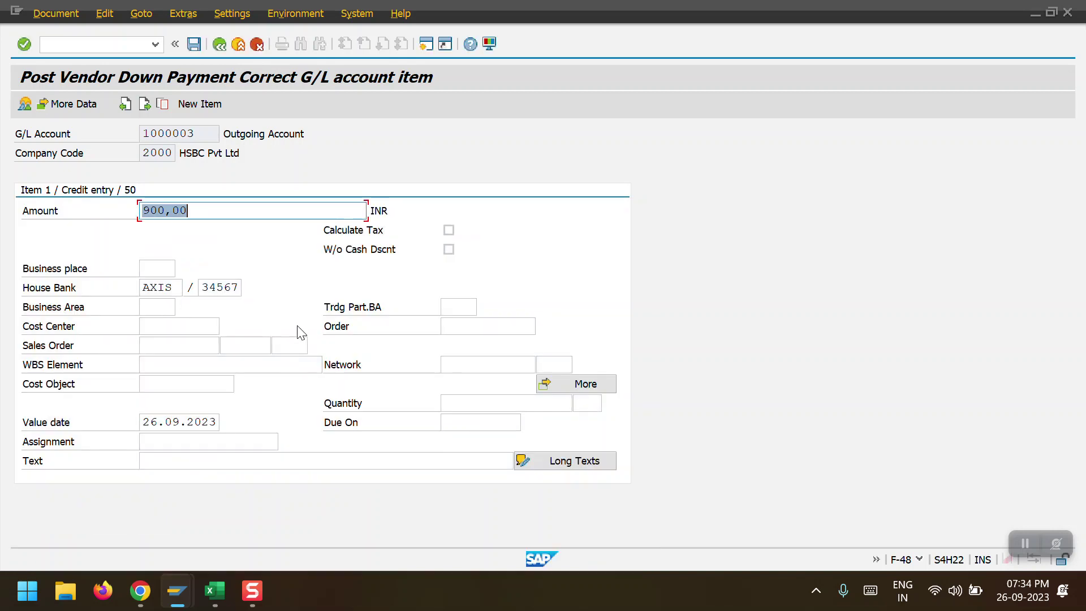
click(57, 15)
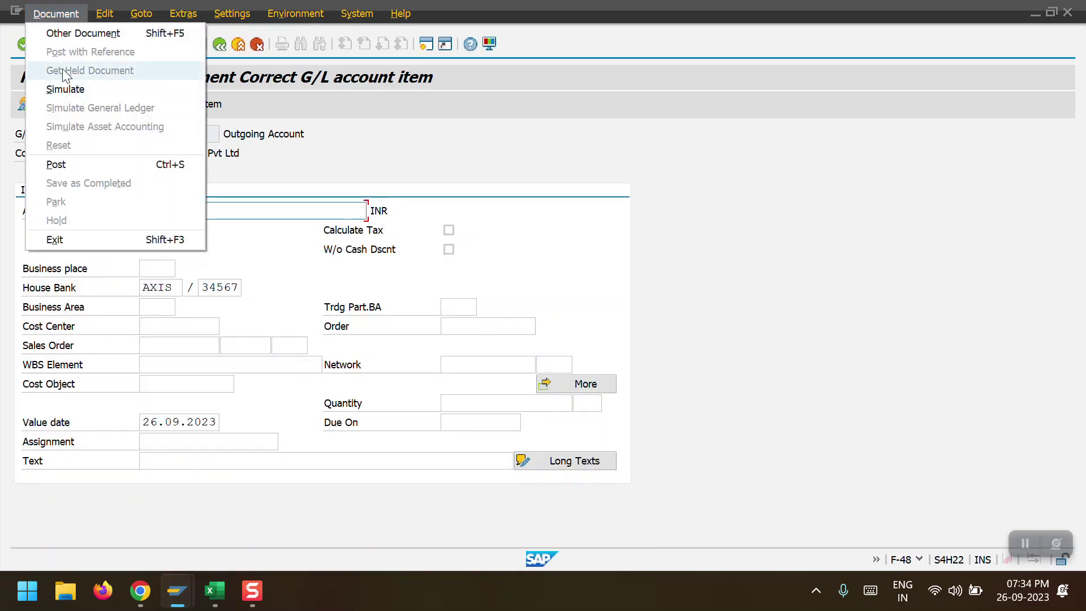
click(51, 87)
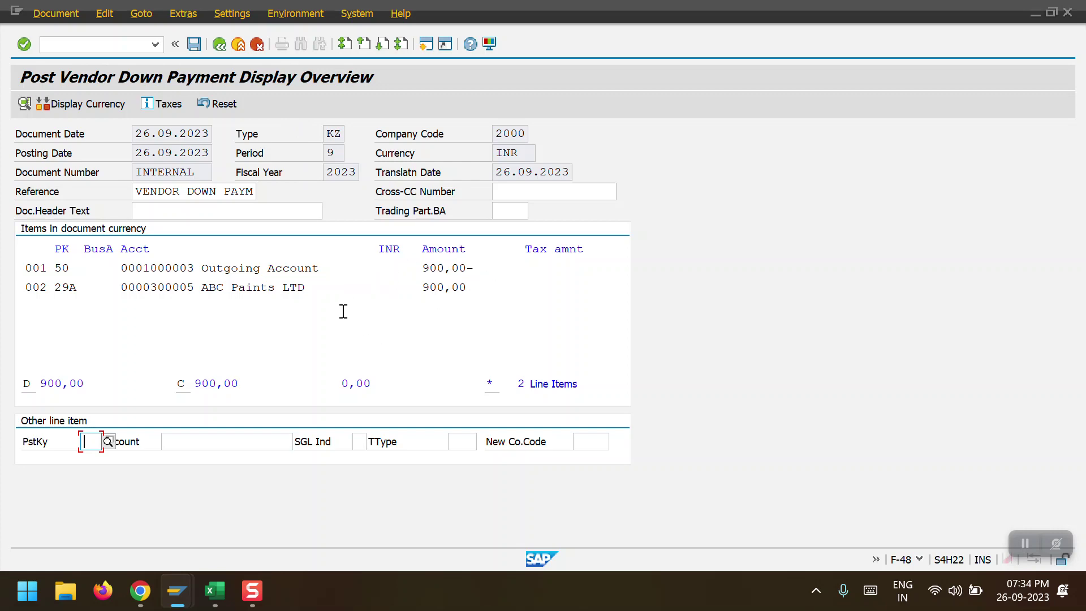
click(54, 14)
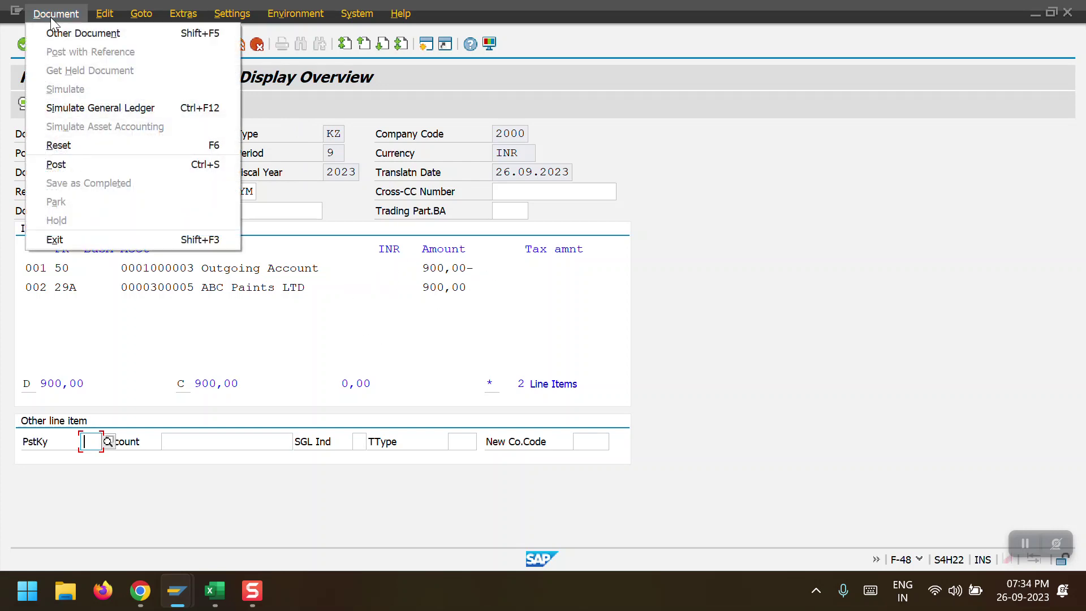
click(107, 108)
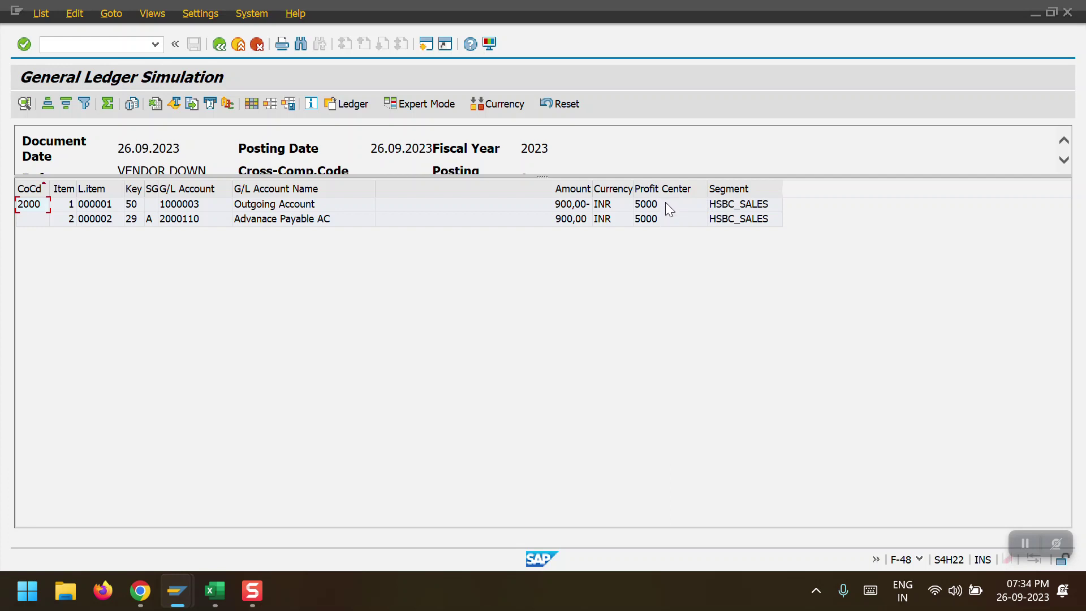
click(663, 226)
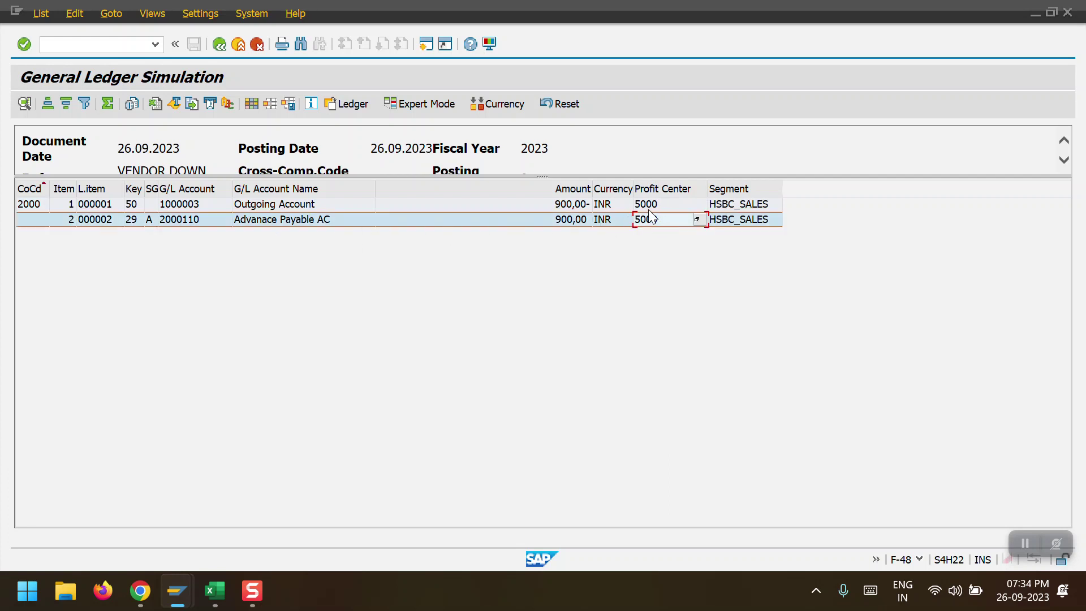
click(182, 206)
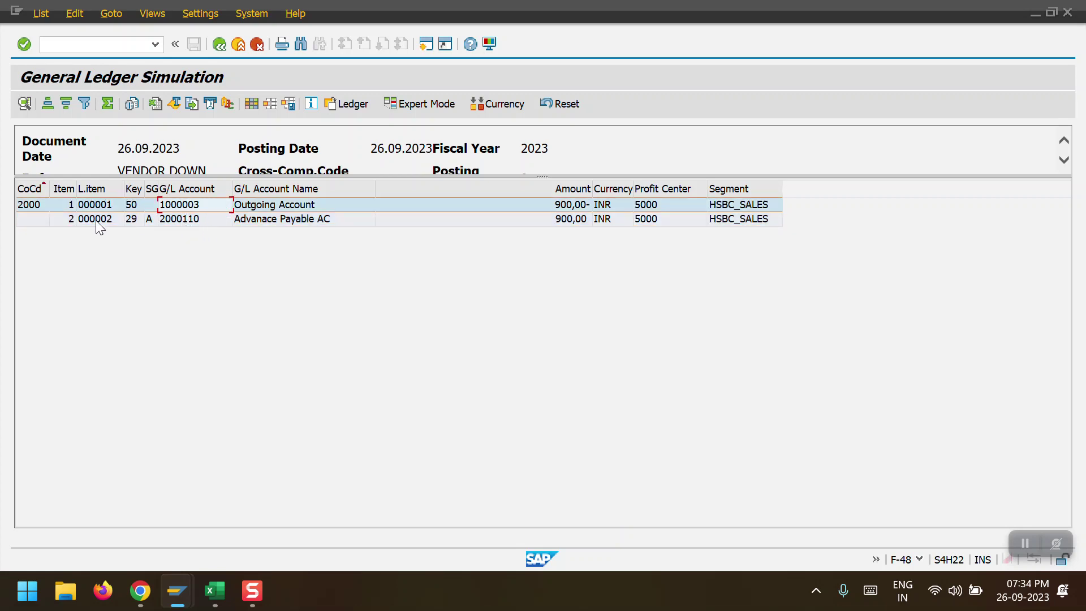
click(33, 223)
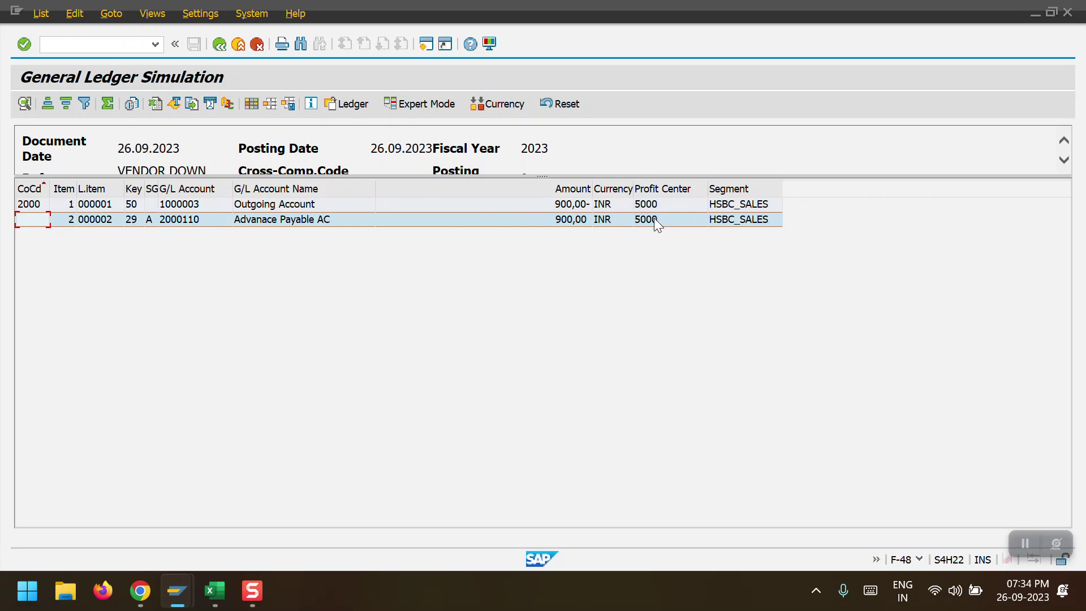
click(216, 48)
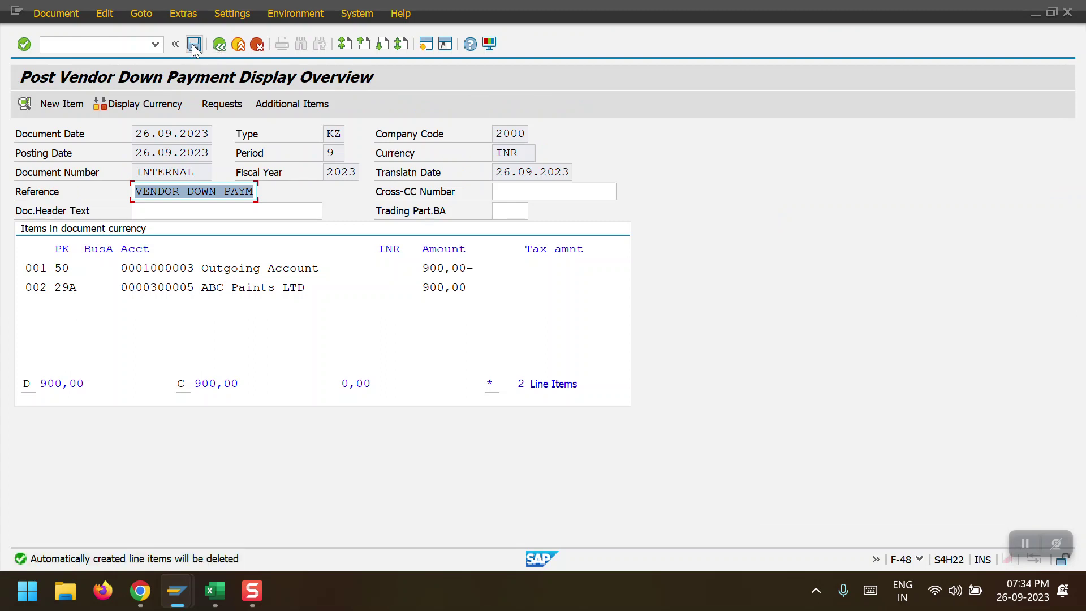
click(194, 45)
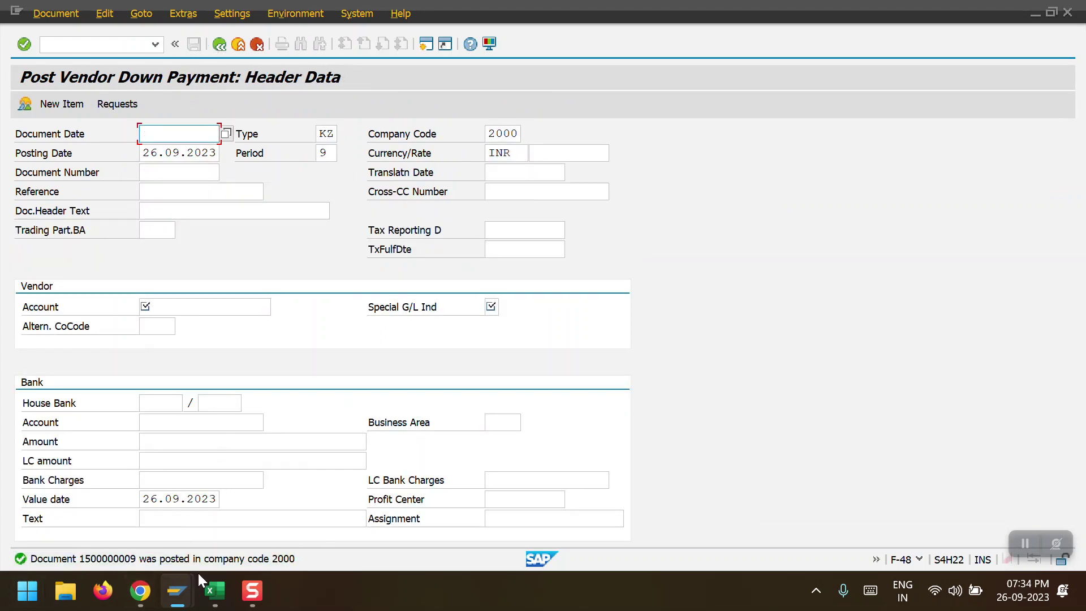
click(61, 14)
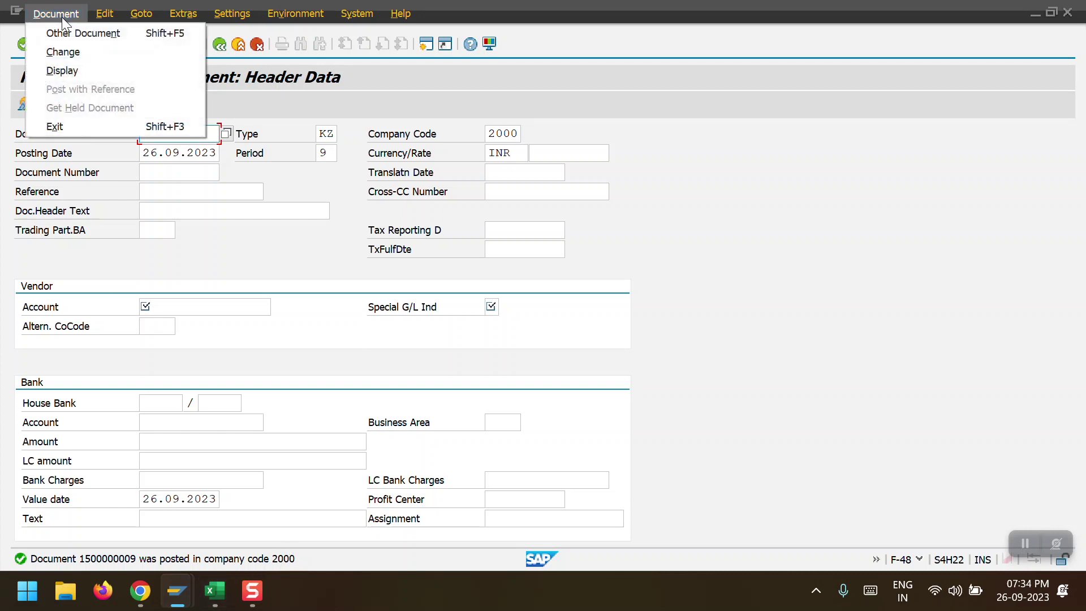
click(63, 71)
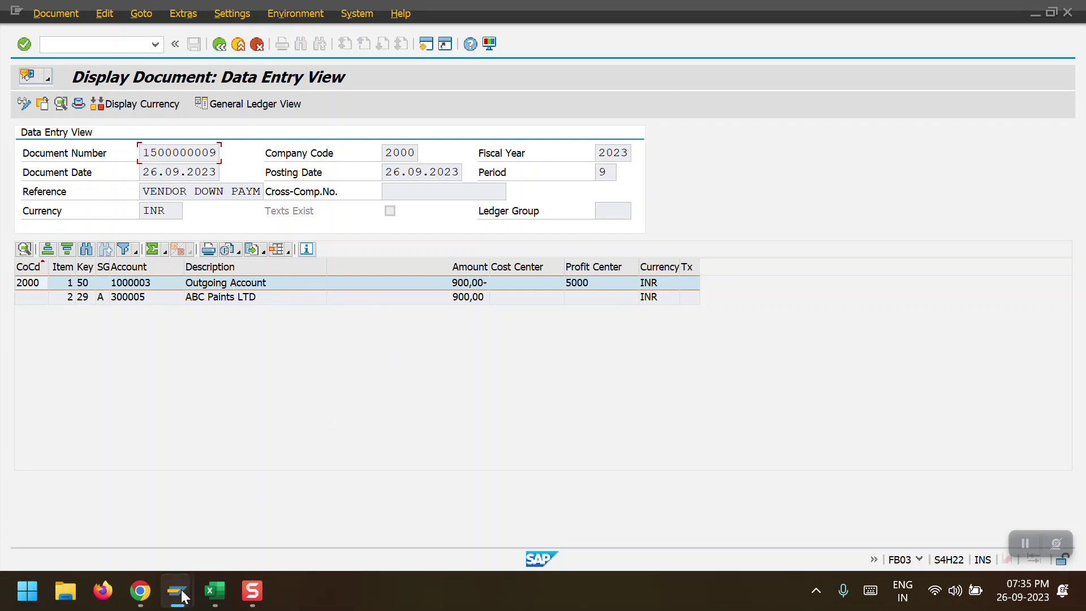
mouse_move(181, 590)
click(192, 523)
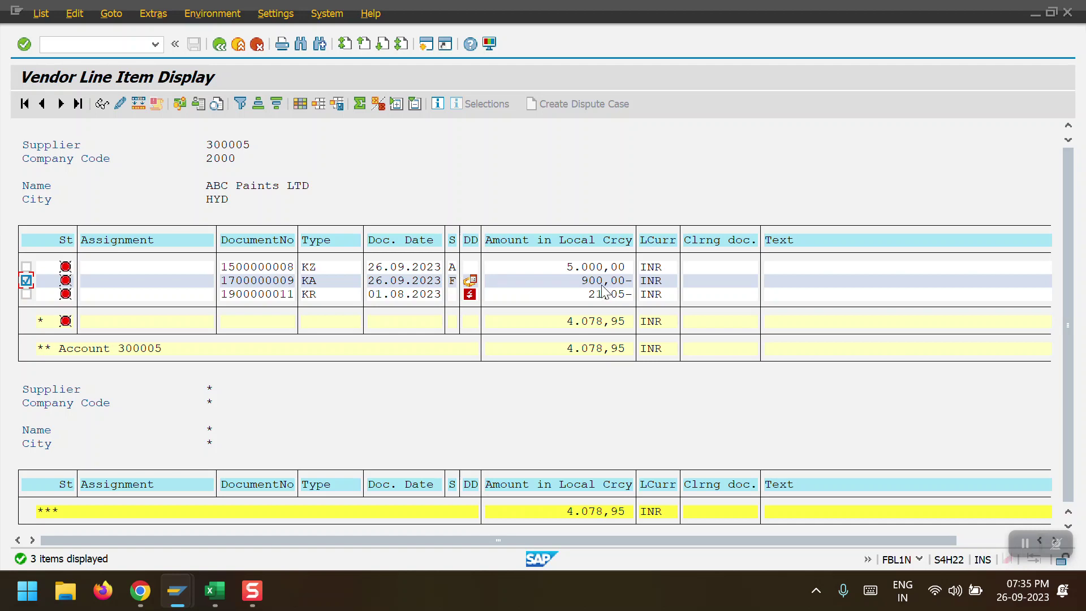
key(F2)
click(206, 301)
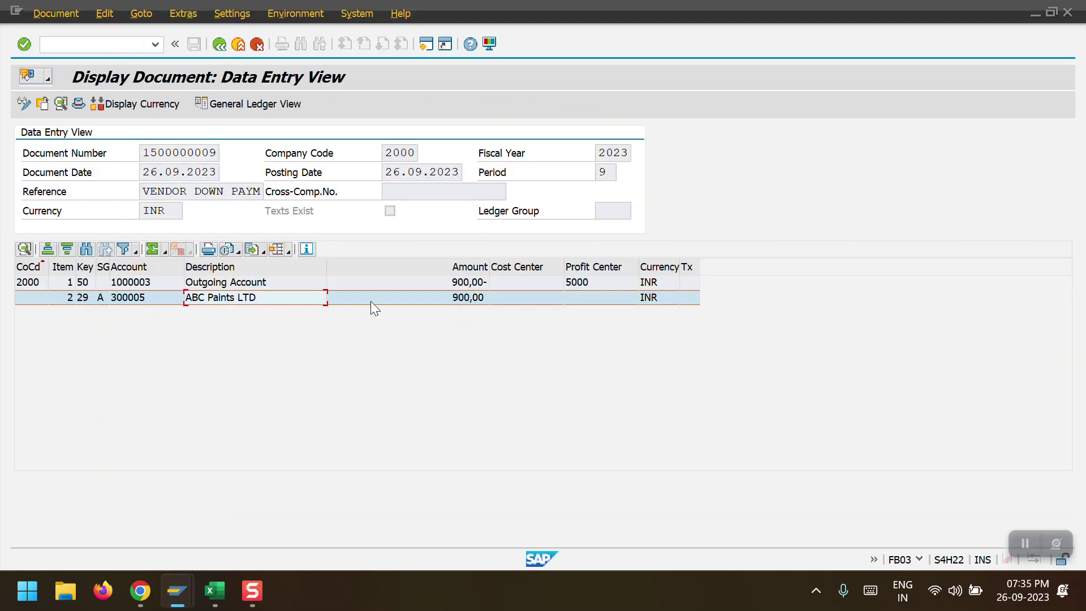
key(F3)
click(39, 16)
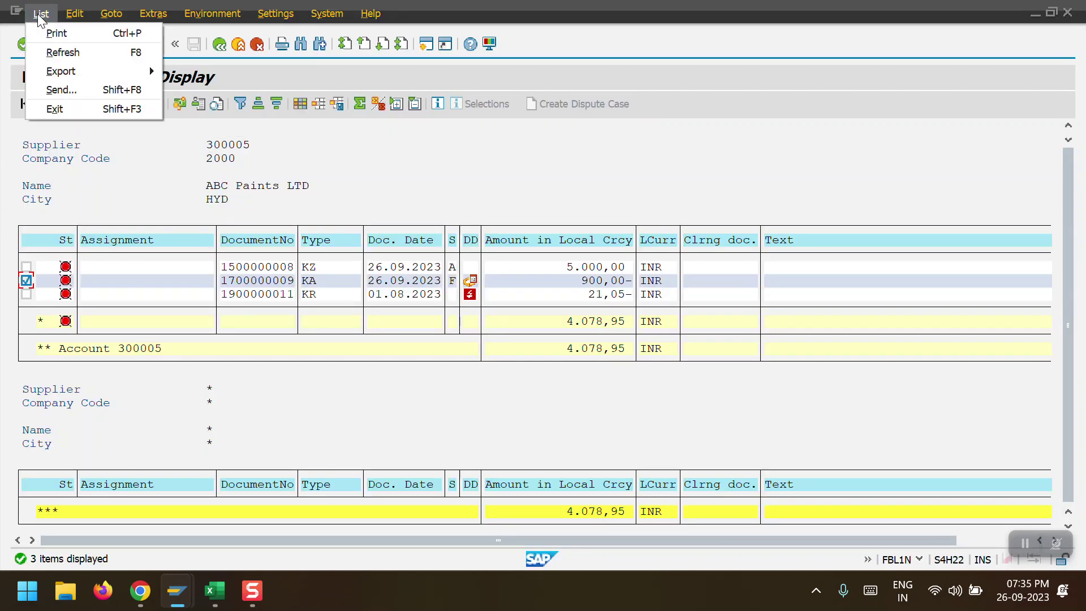
click(64, 52)
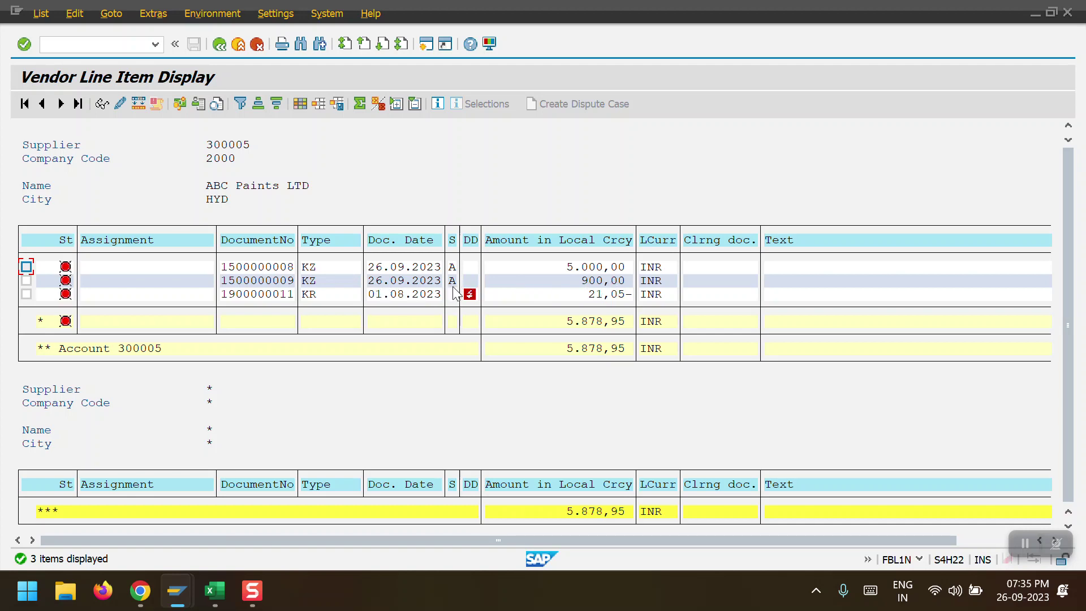
click(26, 280)
click(219, 46)
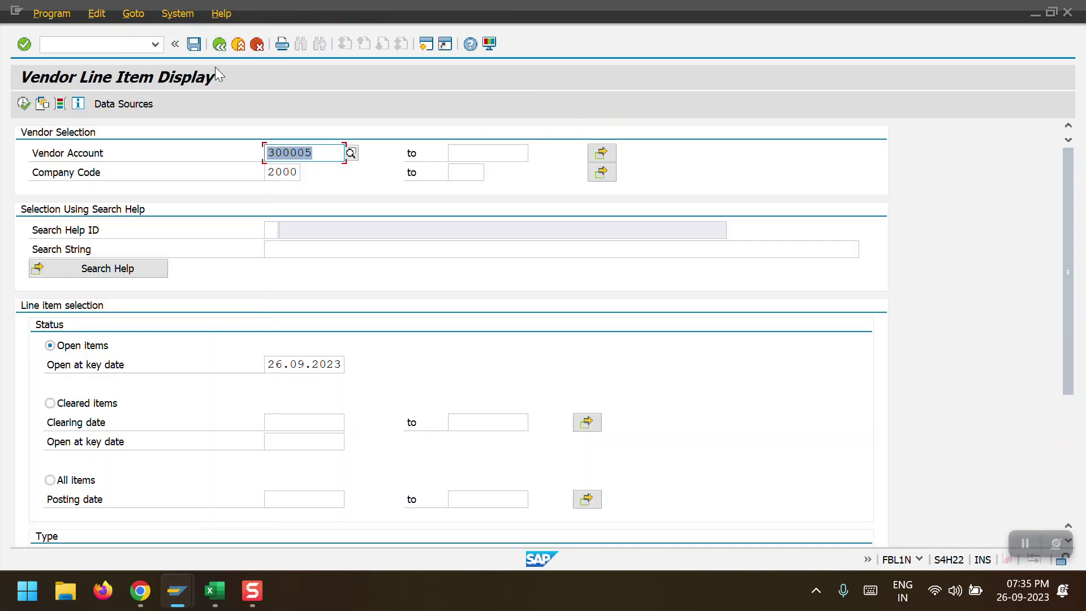
click(60, 475)
scroll(76, 479, down, 3)
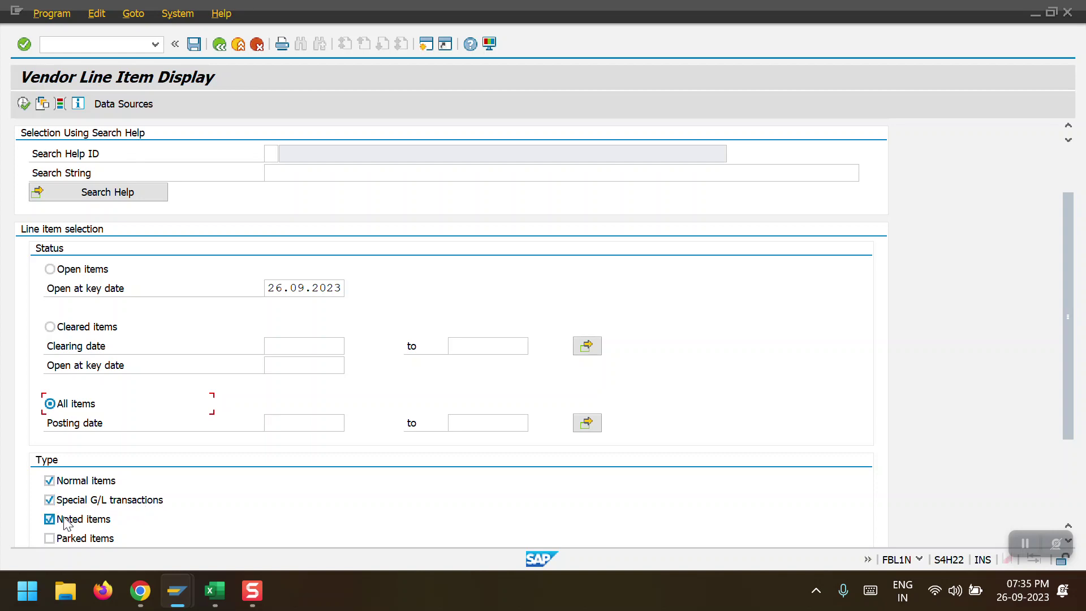
click(23, 105)
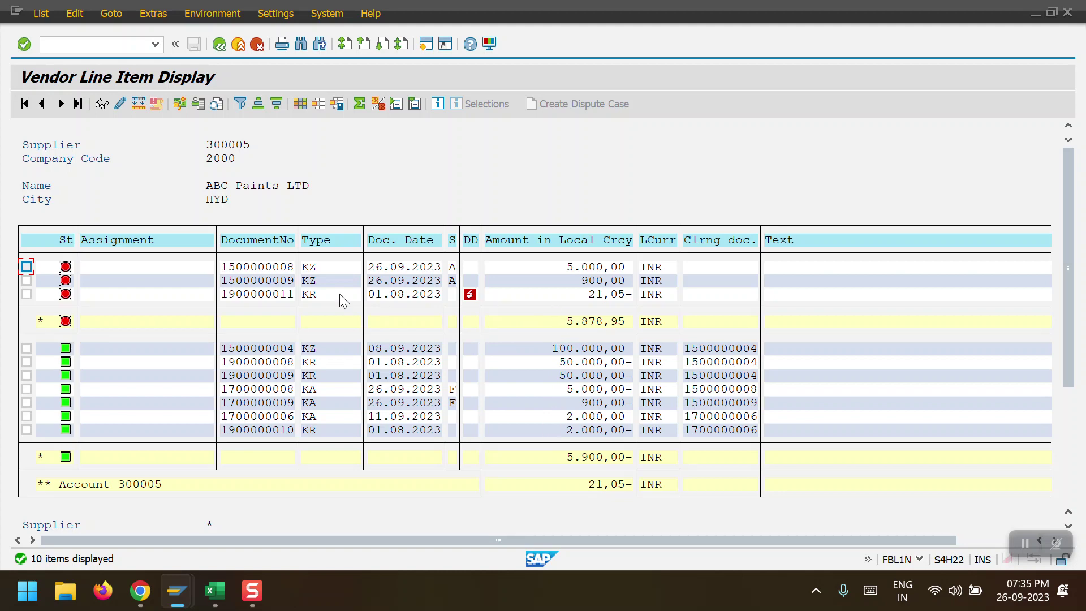
click(30, 282)
click(26, 402)
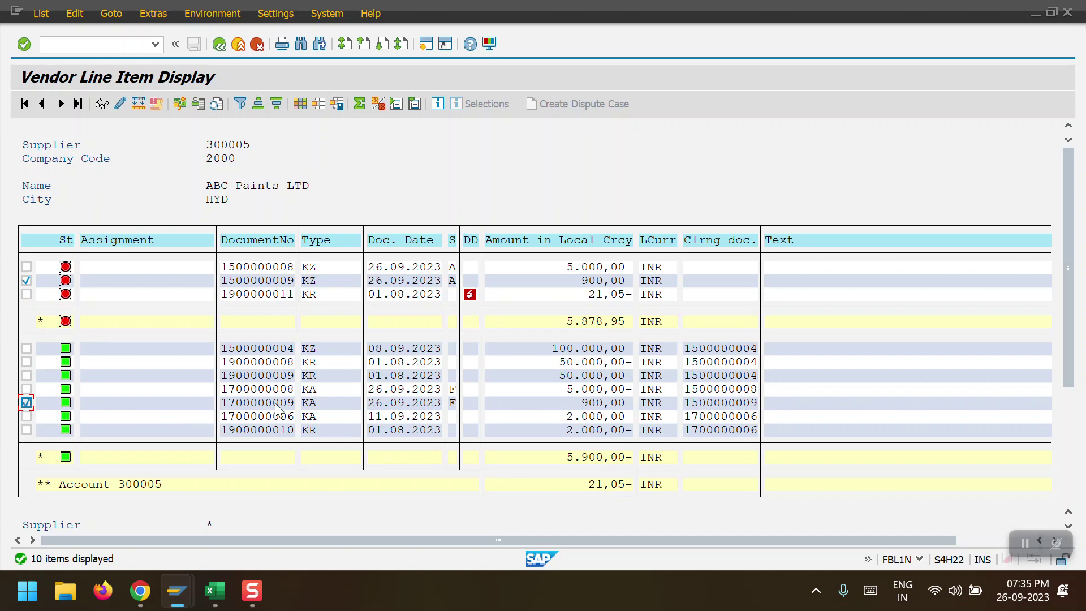